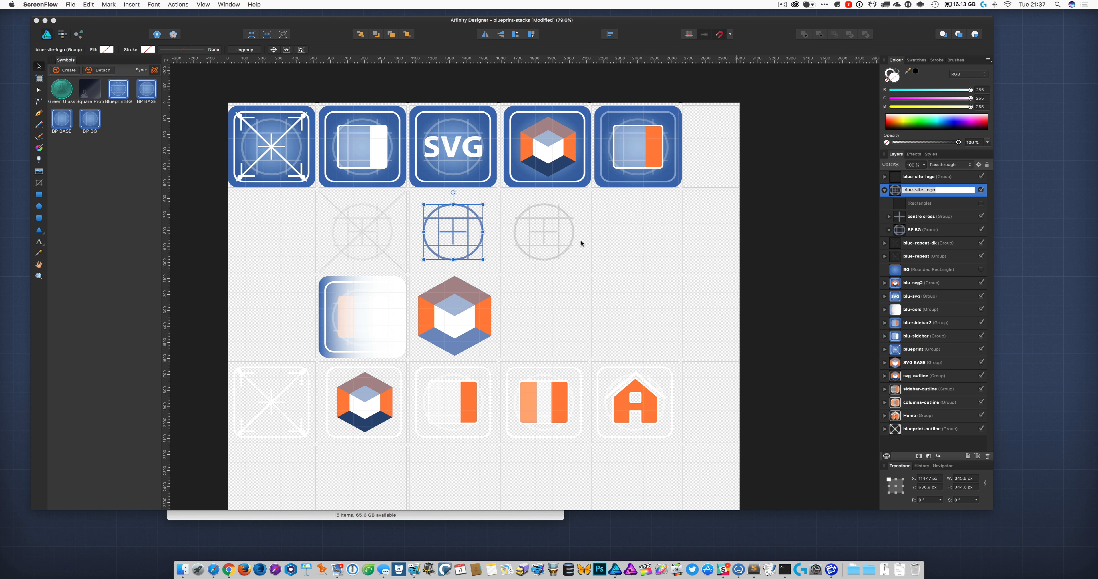
left_click(585, 40)
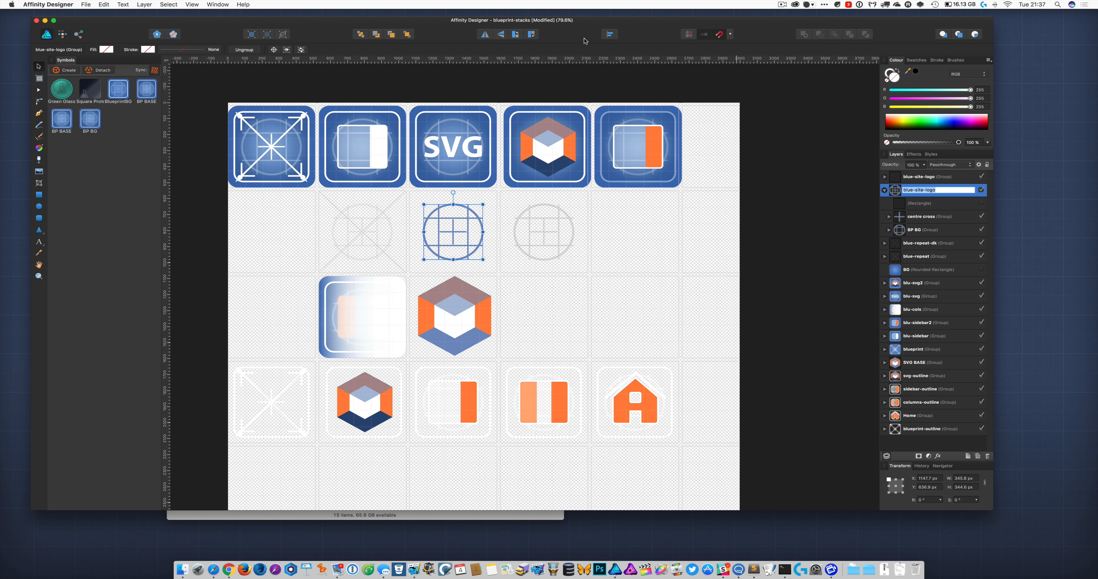
left_click(507, 243)
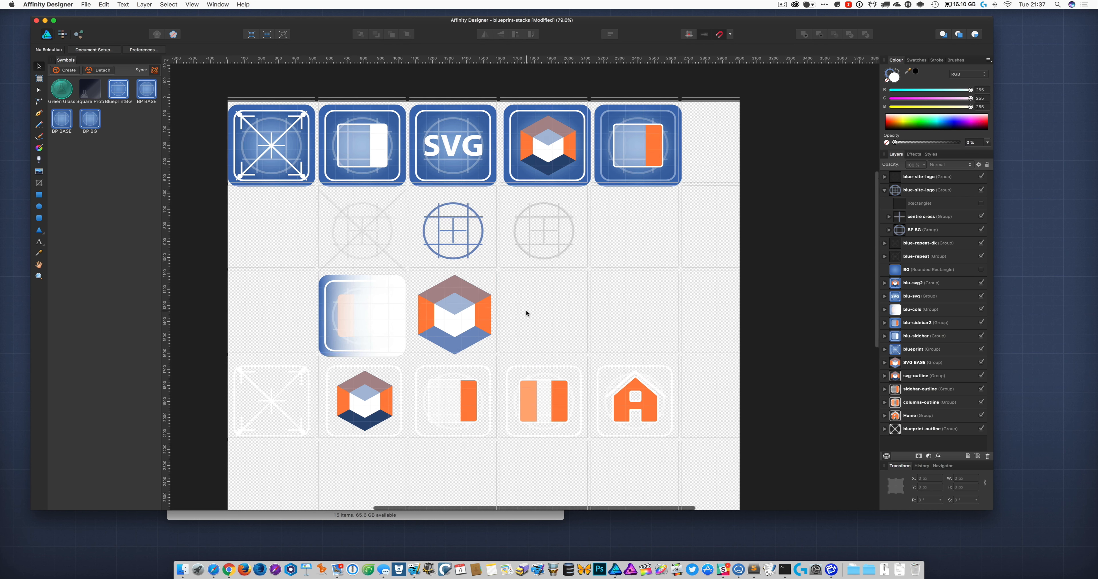
scroll(527, 313, "down", 2)
scroll(526, 313, "down", 1)
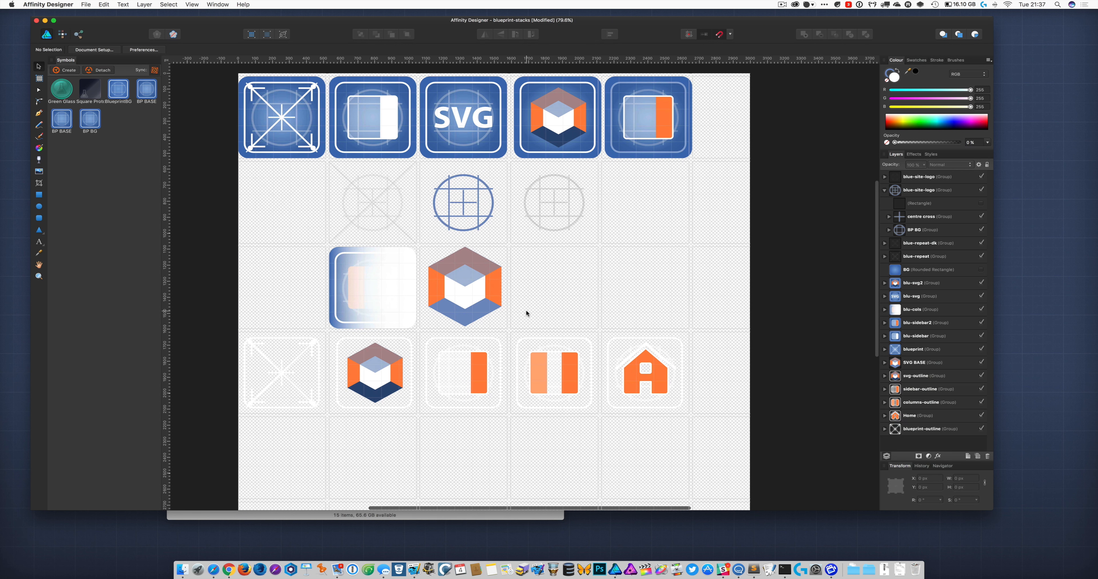
scroll(527, 314, "up", 1)
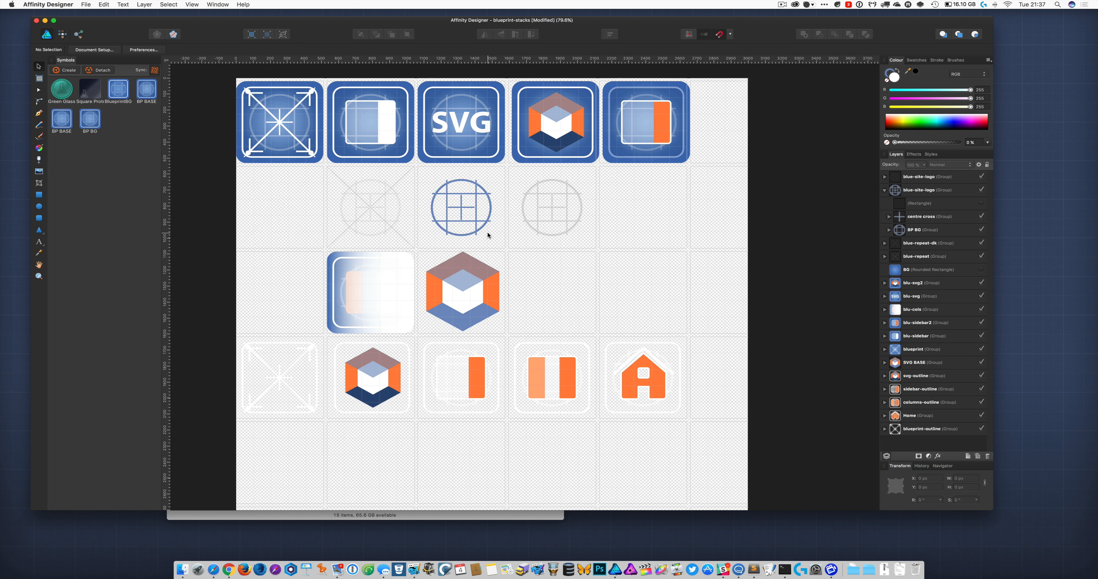
scroll(488, 239, "up", 1)
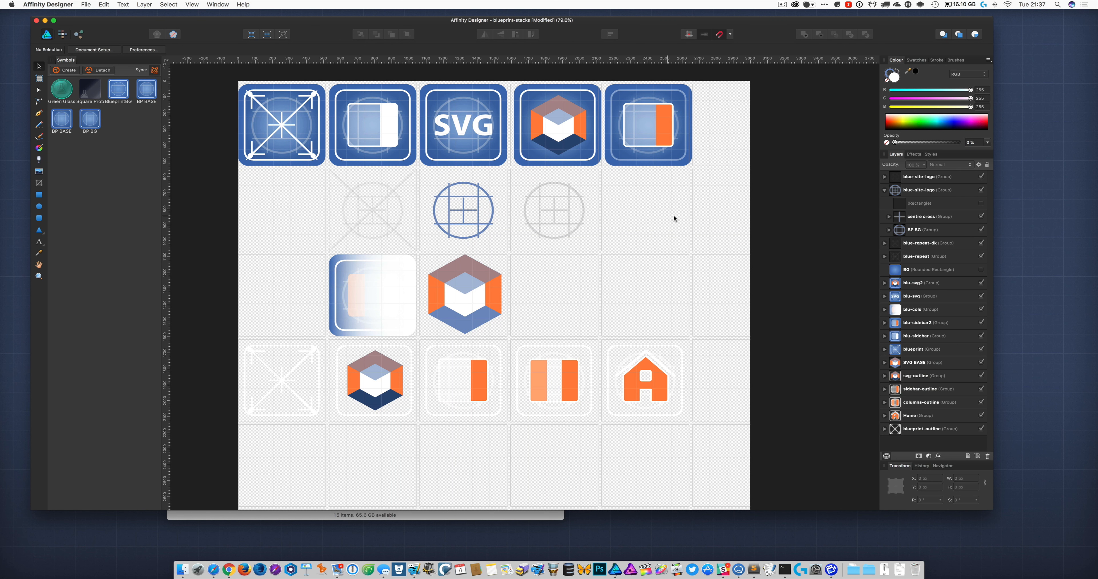
- Select the blue-site-logo group and configure its export as SVG (for web) with the area set to selection without background
left_click(952, 192)
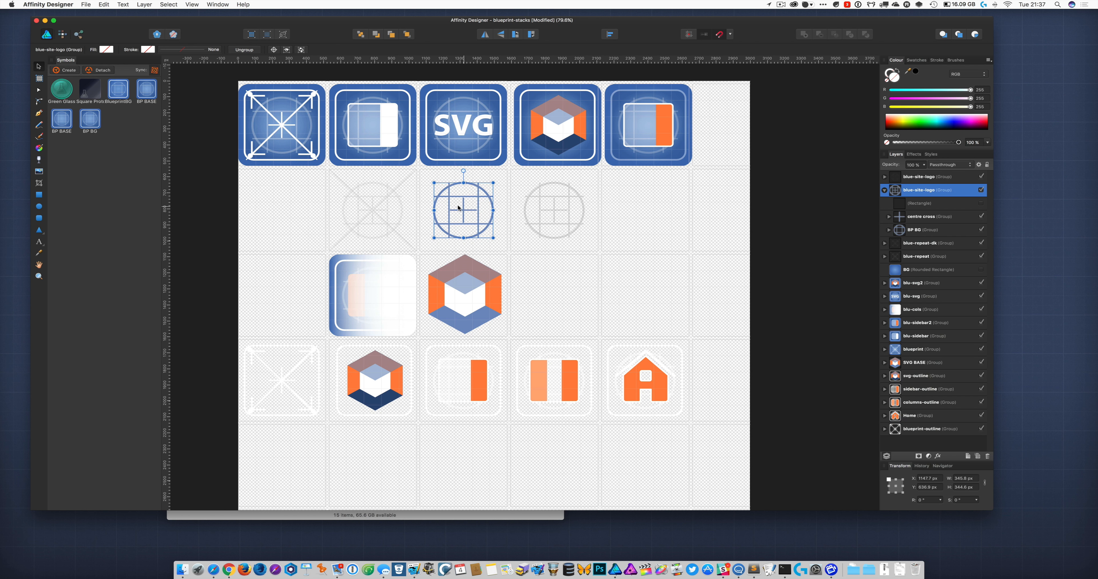
left_click(86, 4)
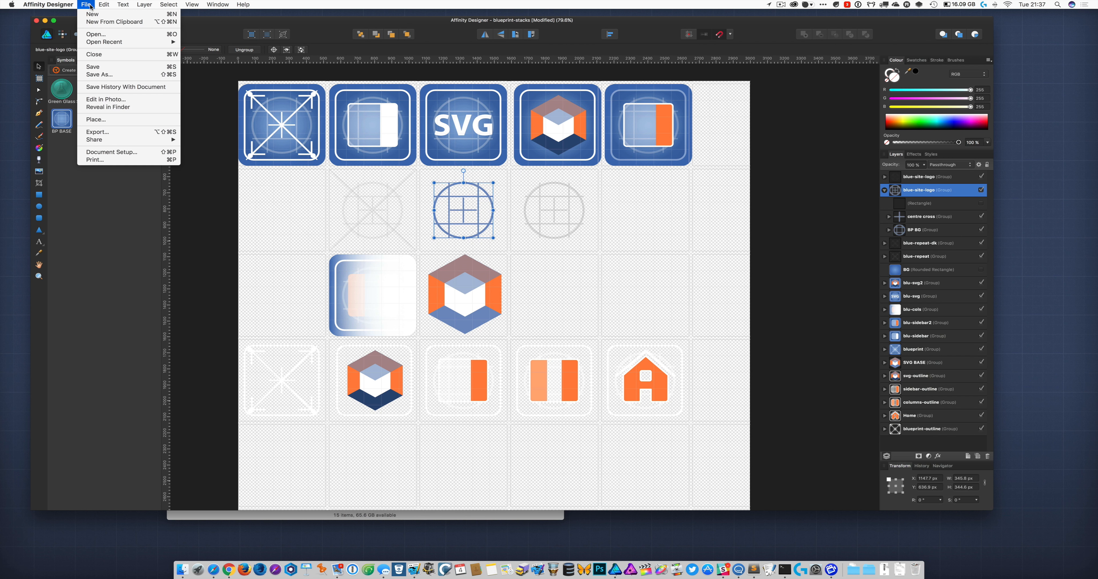
left_click(124, 132)
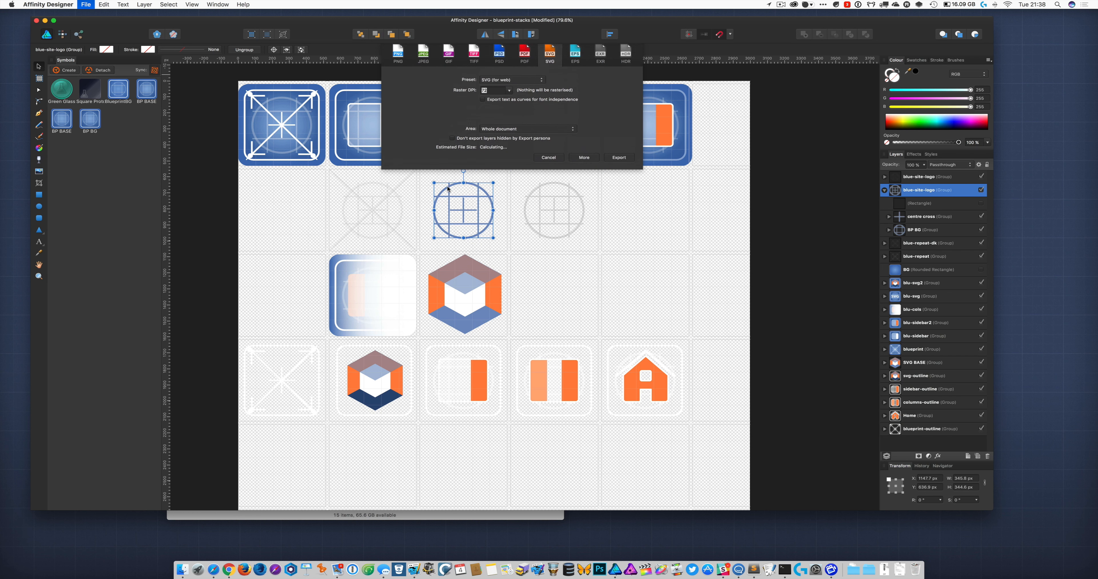
left_click(516, 84)
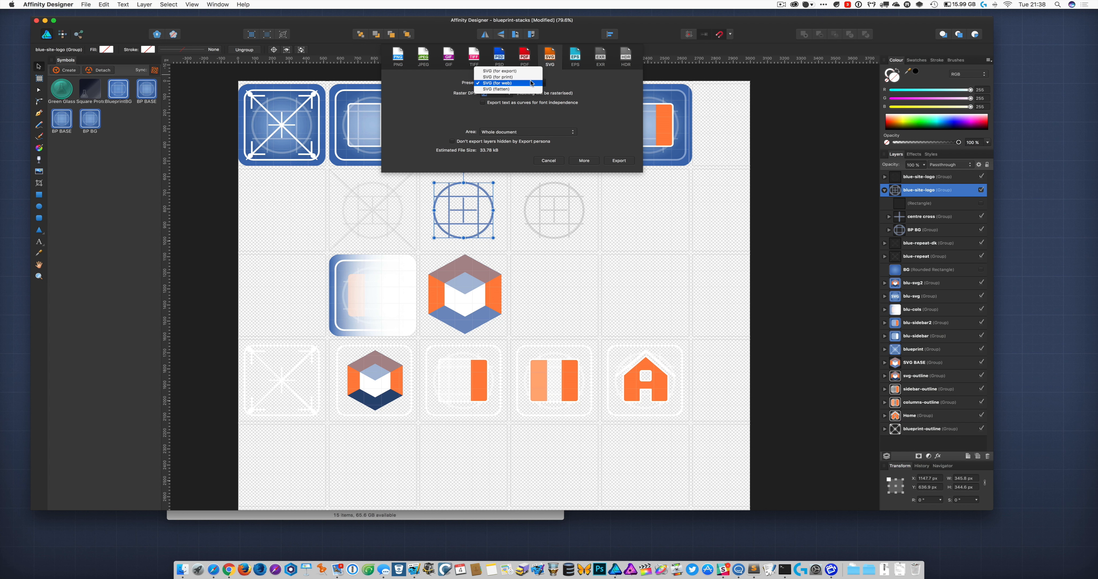
left_click(519, 84)
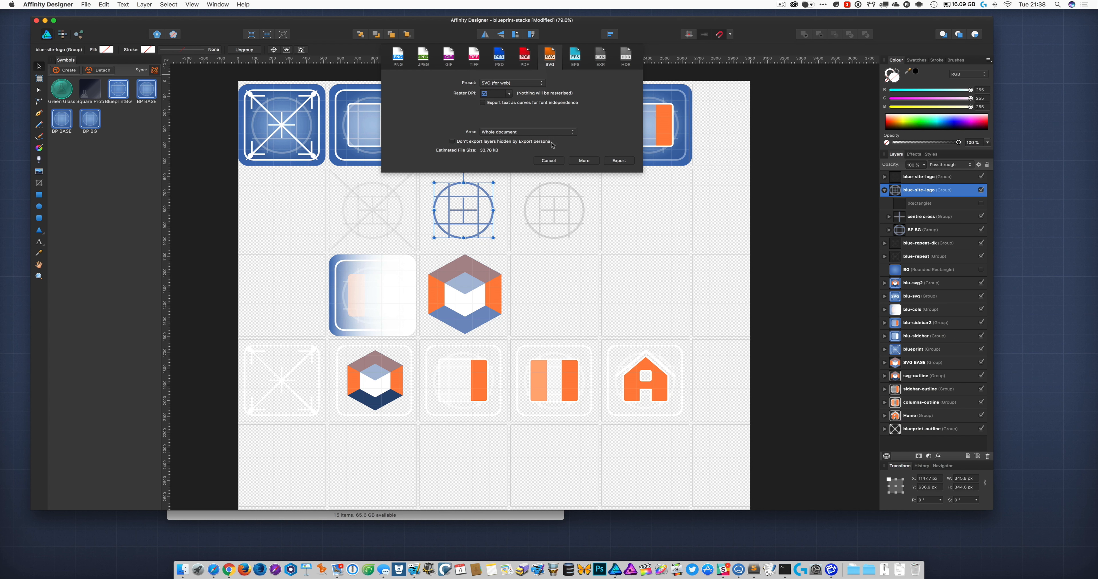
left_click(548, 132)
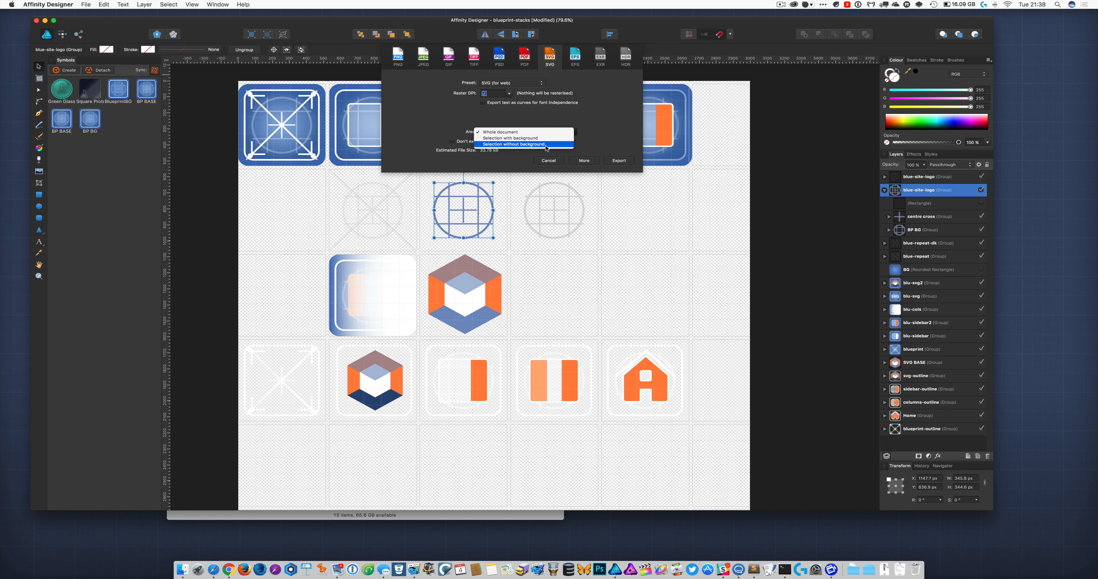
left_click(546, 145)
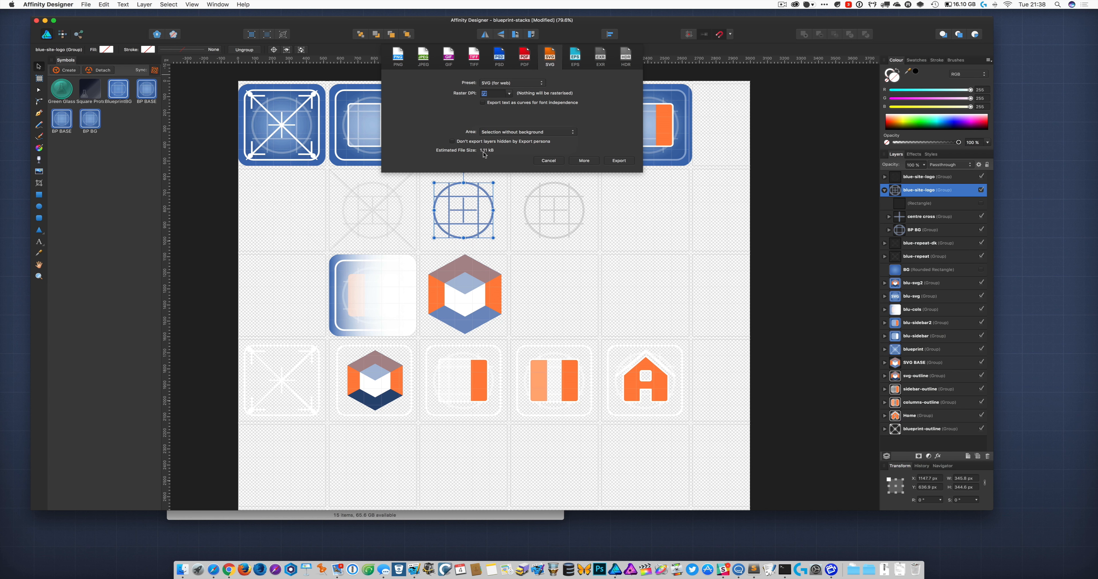
- Export the selected logo to the ssd-Documents folder under the file name bp-logo
left_click(618, 161)
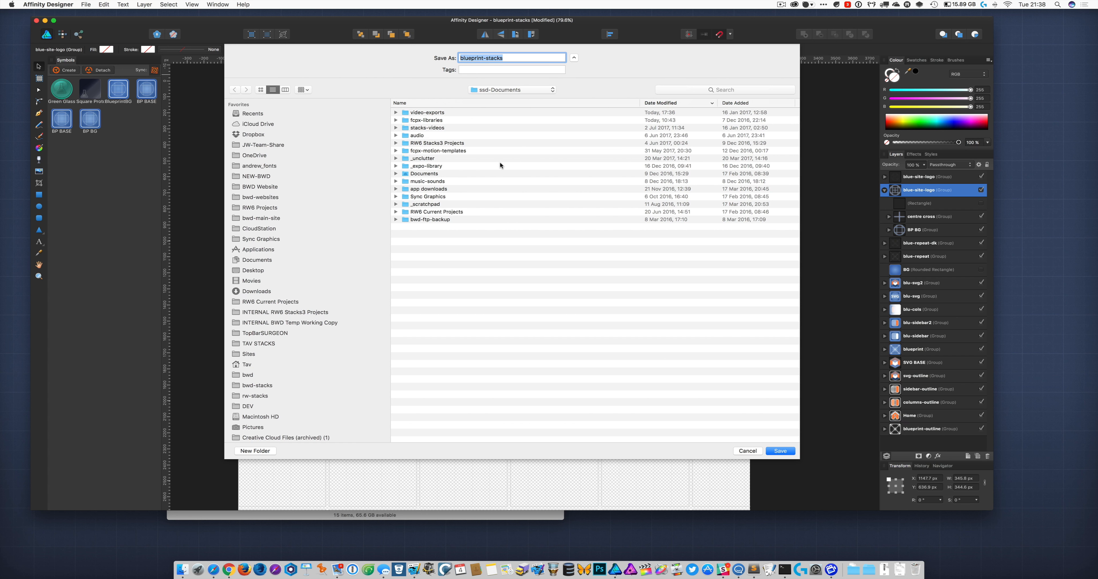
type("bp-logo")
key("Return")
- Switch to Finder and open bp-logo.svg from the ssd-Documents folder in Sublime Text
left_click(427, 517)
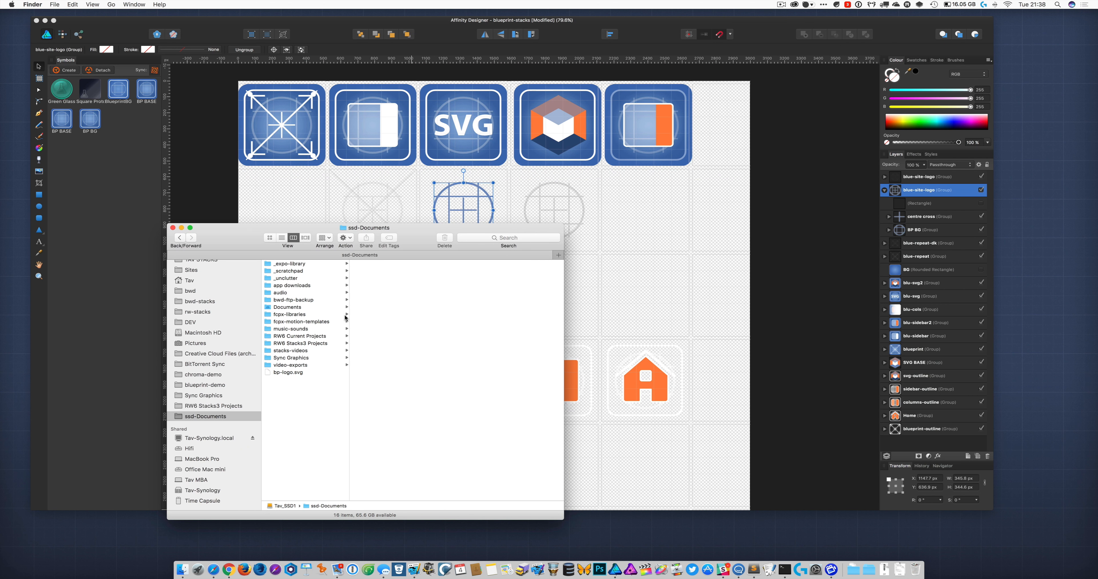
left_click(287, 373)
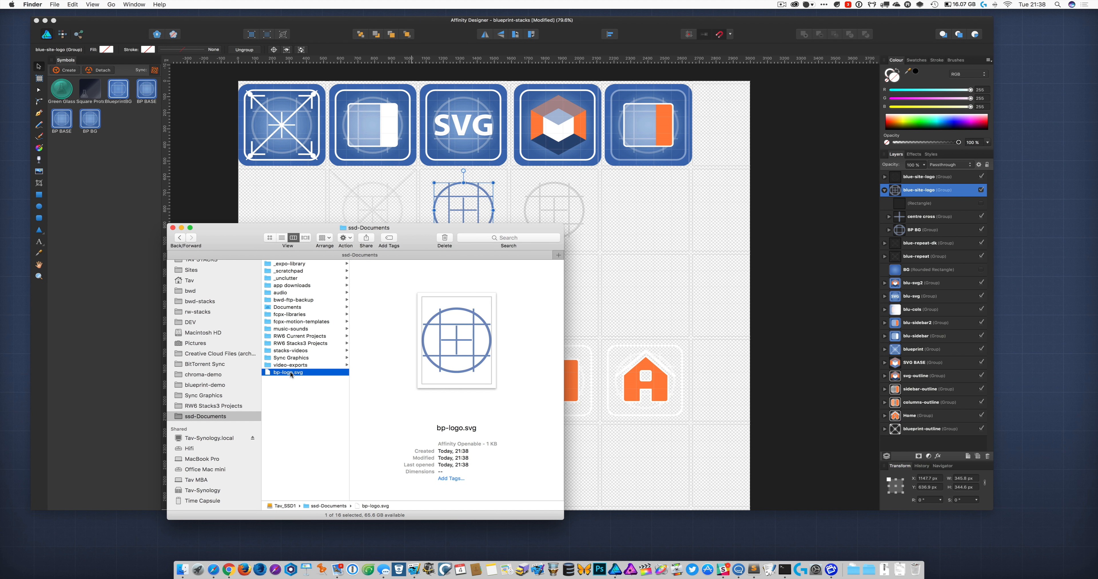
left_click_drag(290, 374, 754, 563)
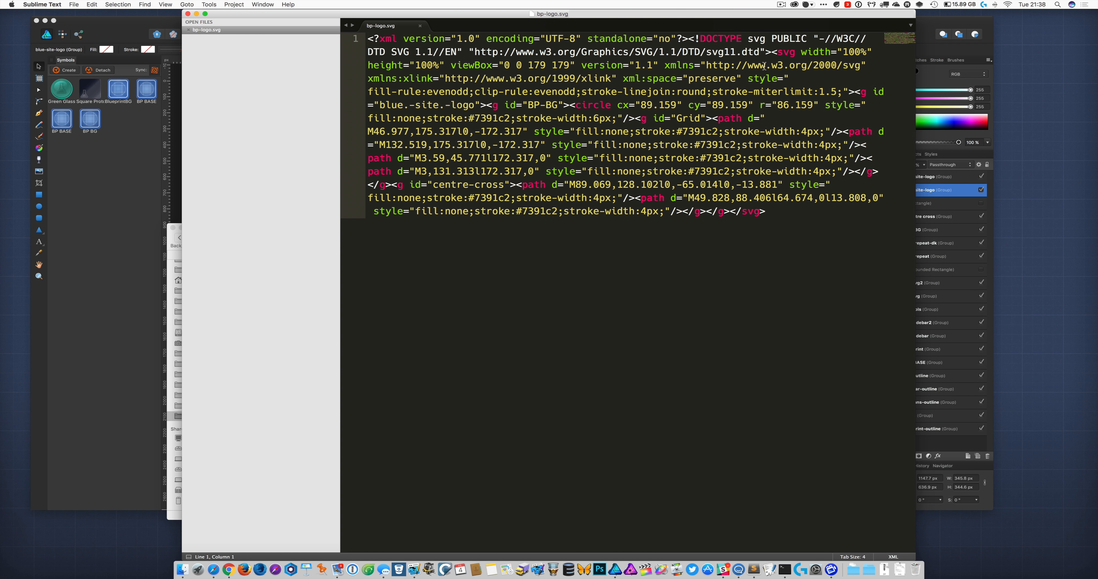
- Delete the XML declaration and DOCTYPE before the opening svg tag and save the file
left_click(772, 52)
key("super+shift+Up")
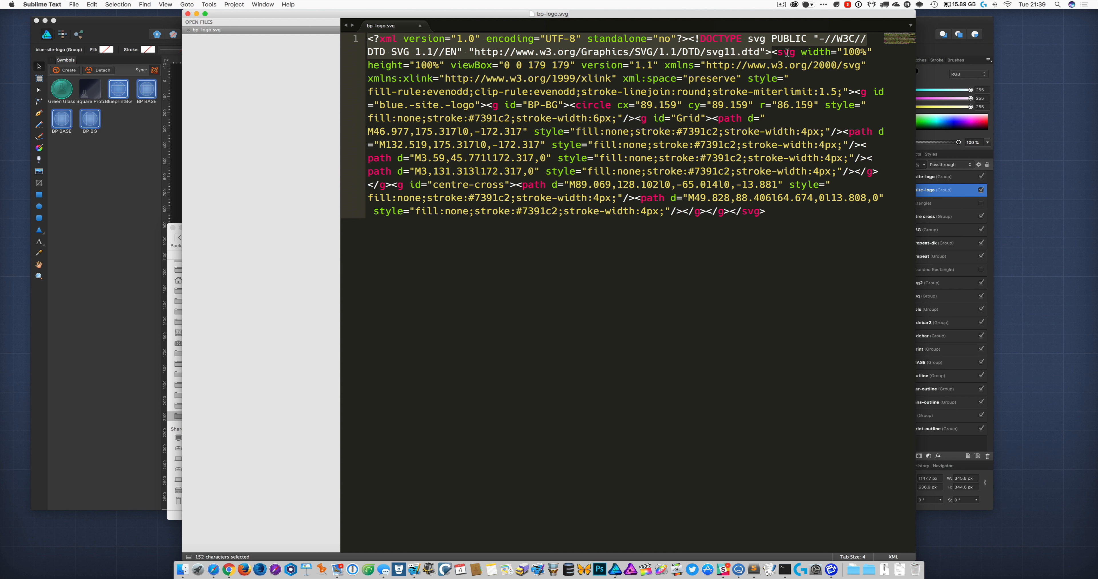
key("BackSpace")
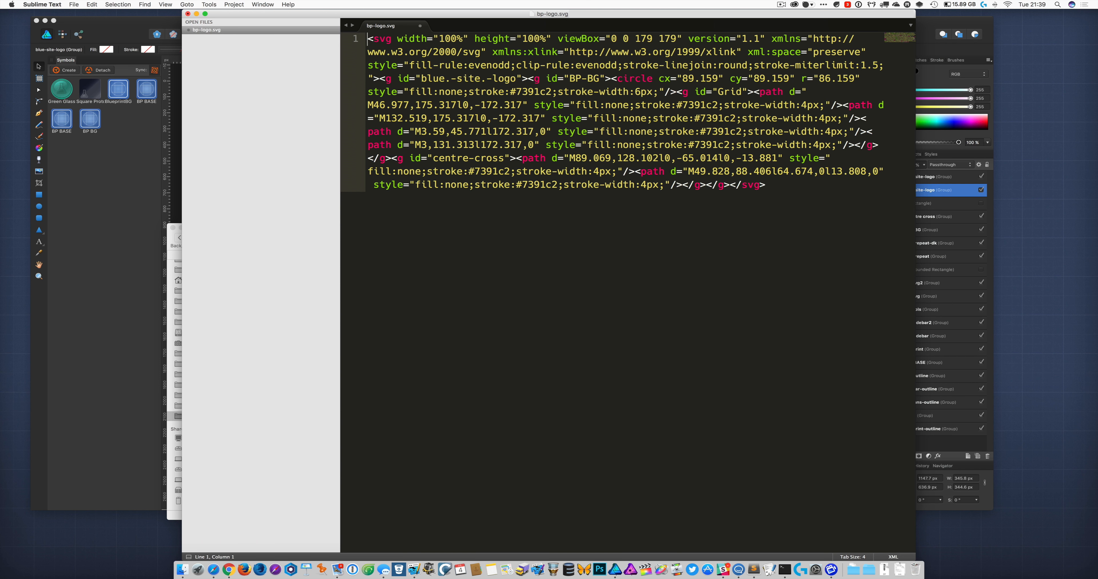
key("super+s")
- Copy all the SVG code, switch to RapidWeaver and add a BluePrint SVG stack below the Site Styles stack
key("super+a")
key("super+c")
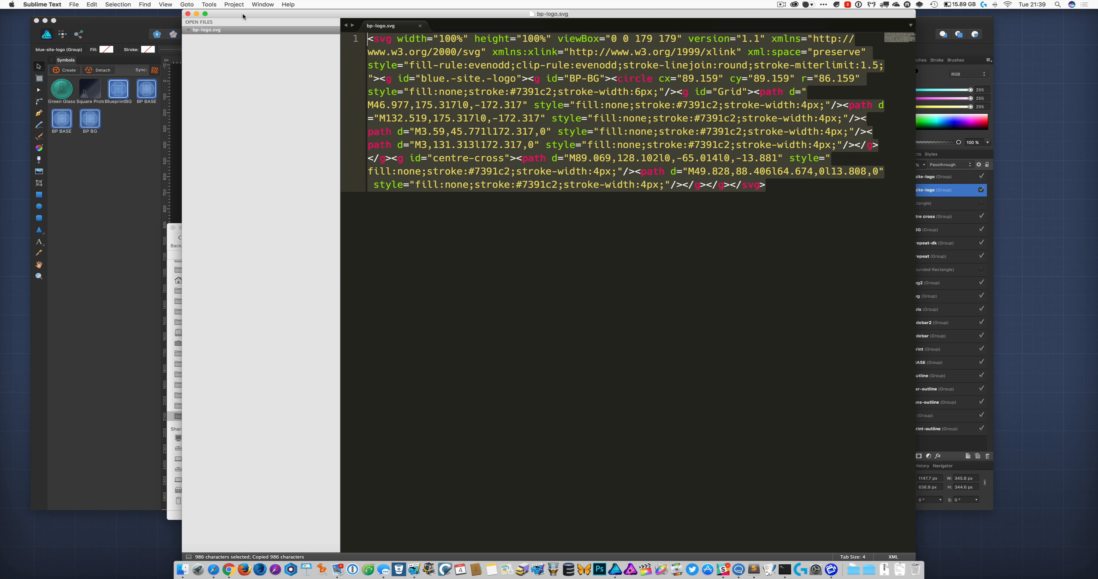
left_click(414, 570)
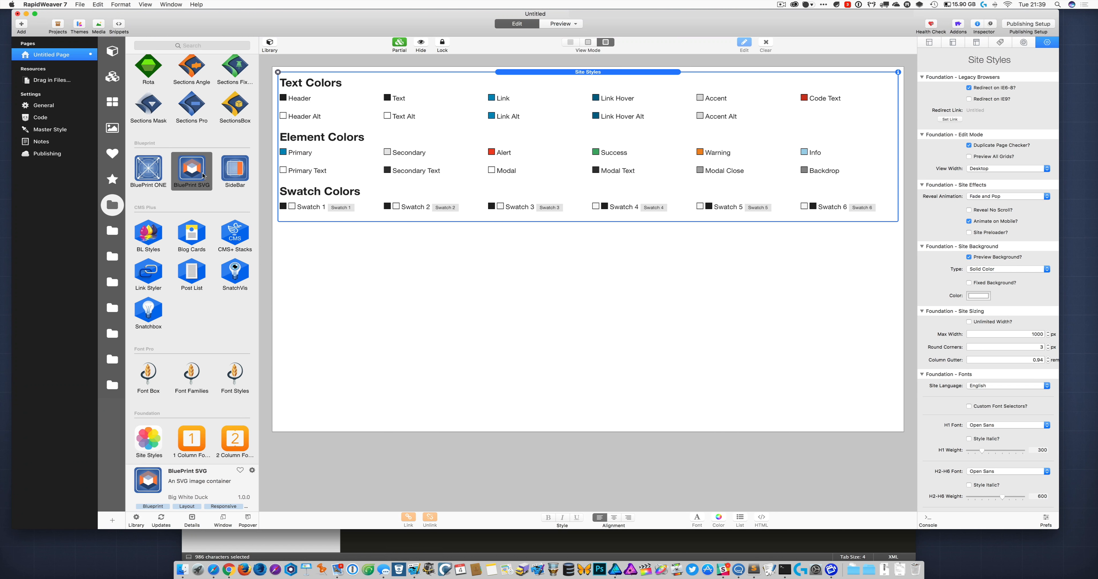
left_click_drag(192, 170, 426, 267)
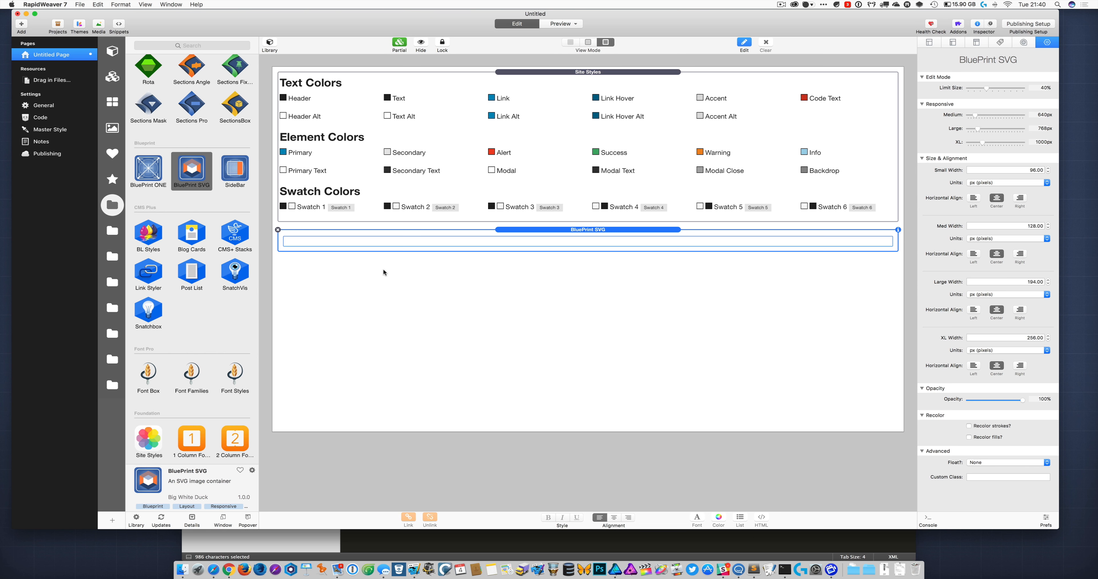
- Replace the placeholder comment in the BluePrint SVG stack with the copied SVG code and finish editing
double_click(372, 243)
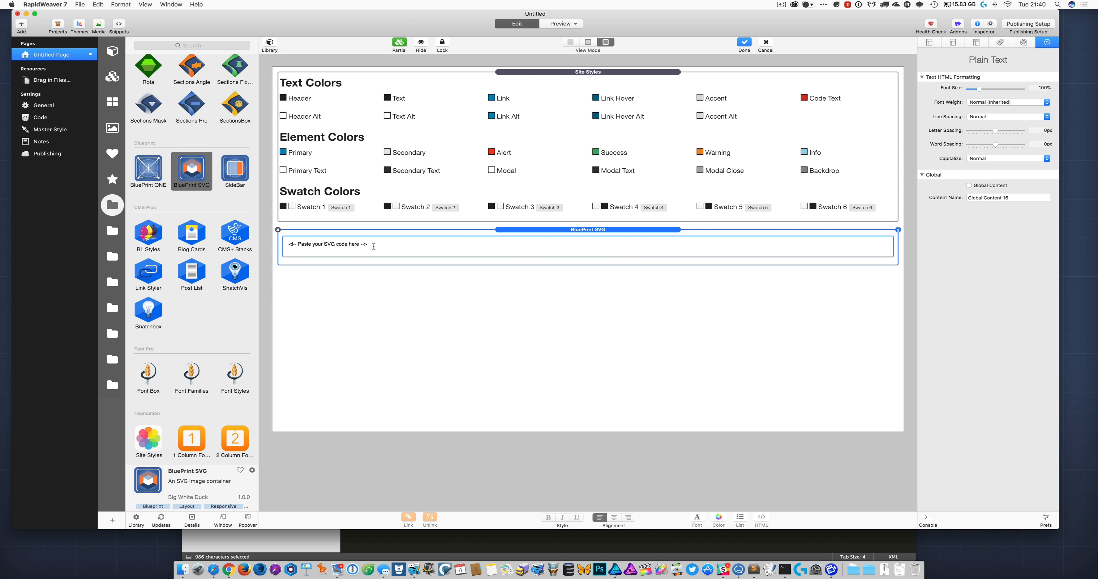
left_click_drag(374, 247, 274, 237)
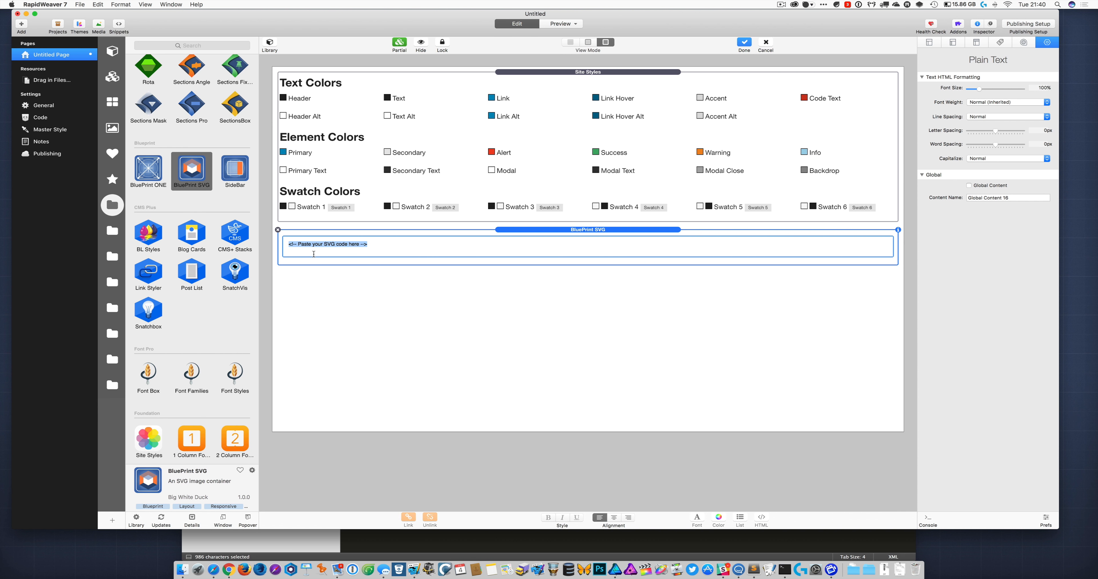
key("BackSpace")
key("super+v")
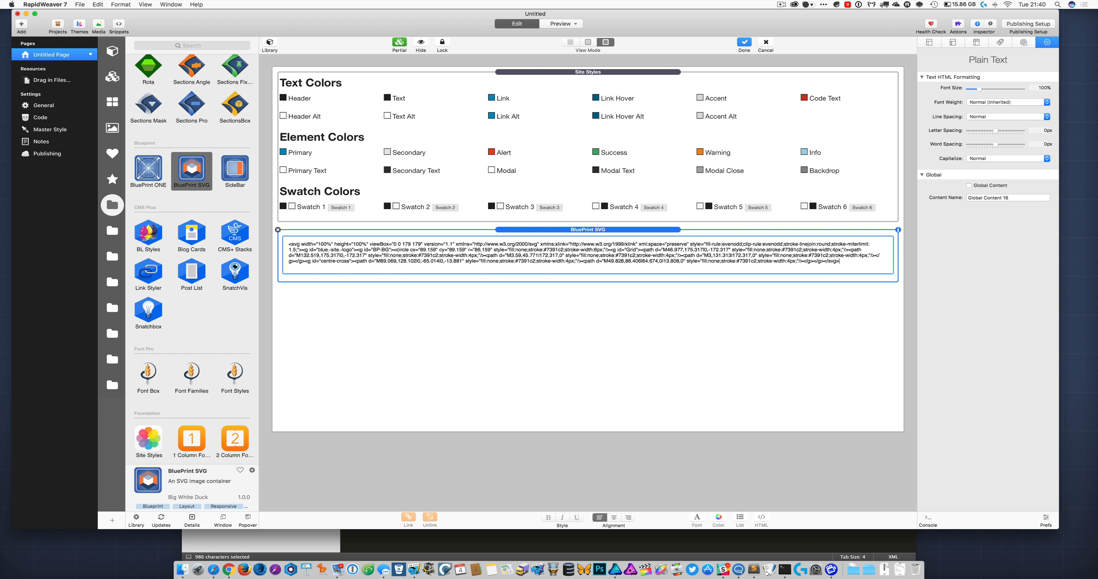
left_click(580, 306)
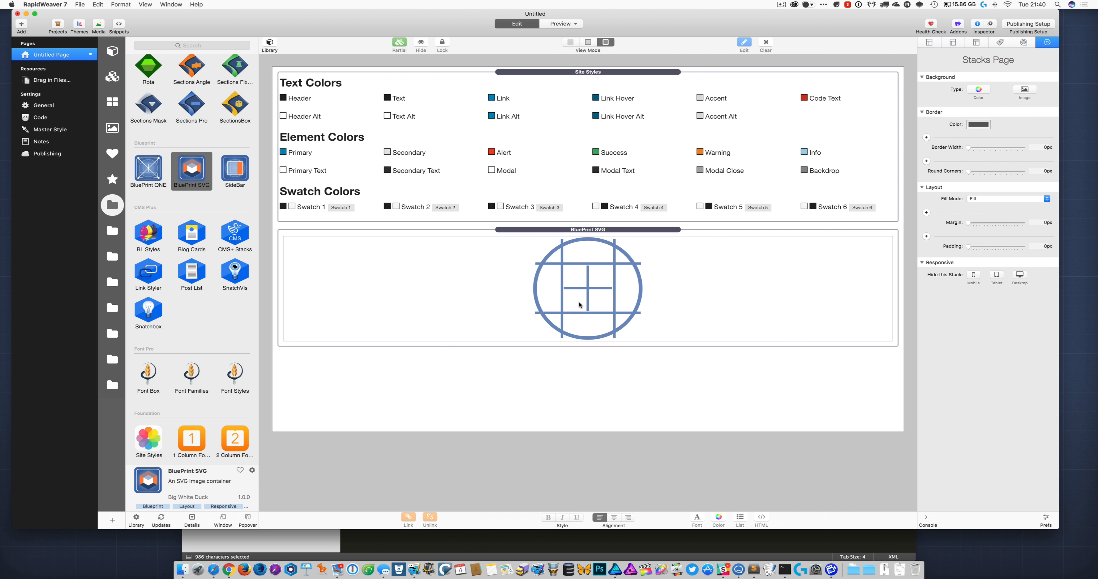
- Try the BluePrint SVG stack's edit mode limit size at 100% and set it to 30%
left_click(619, 231)
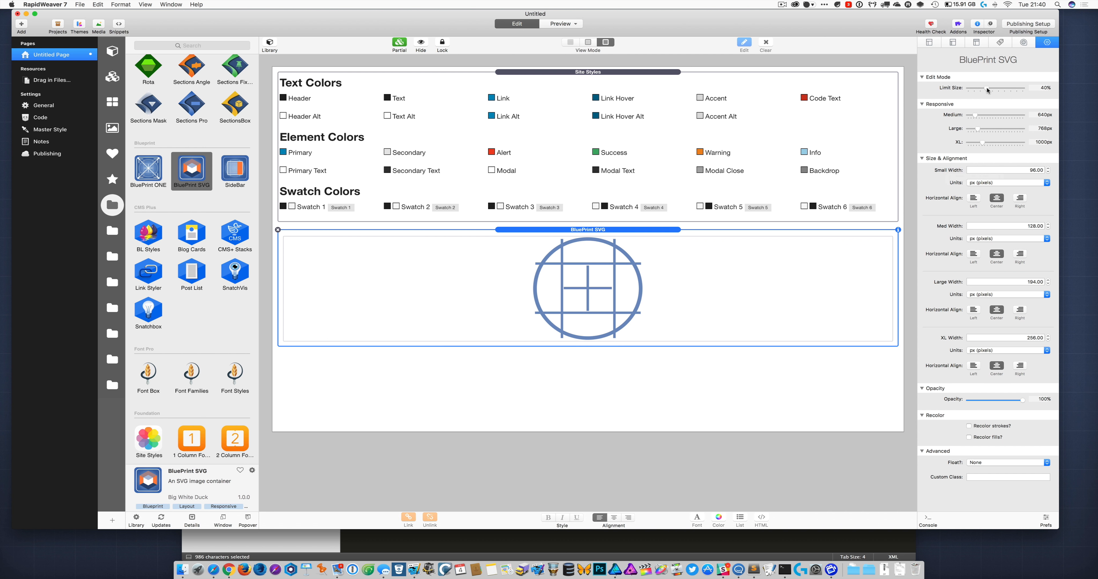
left_click_drag(986, 89, 1067, 84)
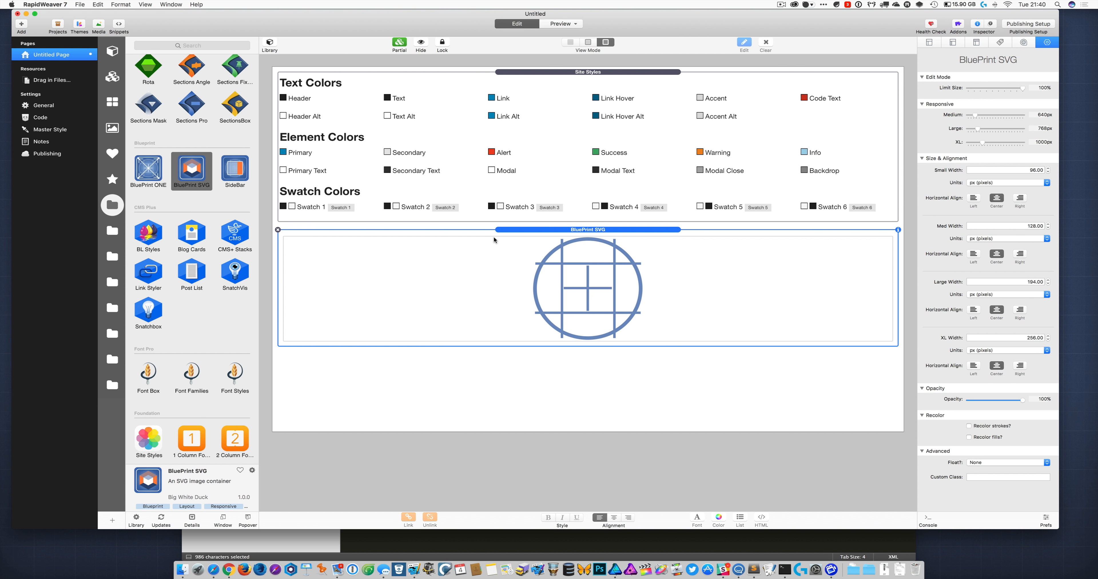
left_click_drag(1022, 88, 980, 91)
scroll(954, 289, "down", 1)
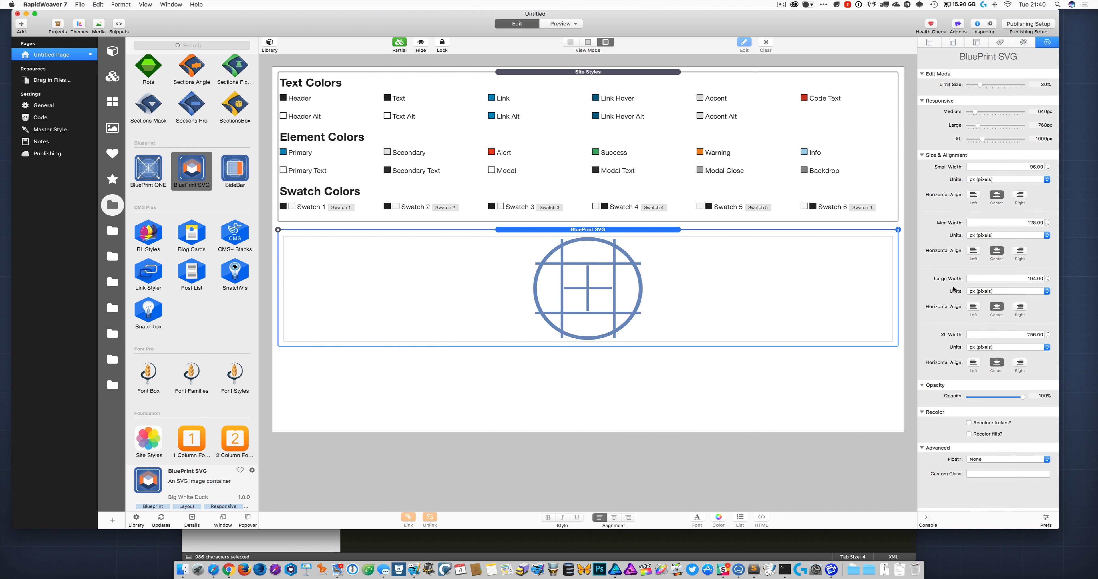
scroll(954, 289, "up", 1)
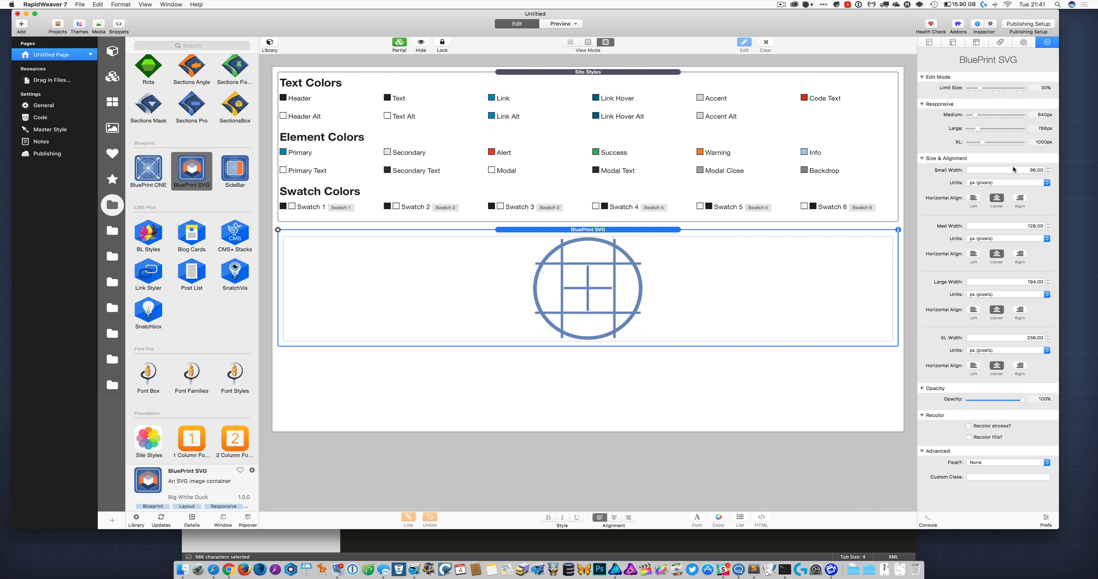
- Try percent as the small width's unit, return it to pixels, and review the available unit options
left_click(1026, 184)
left_click(1049, 186)
left_click(1029, 182)
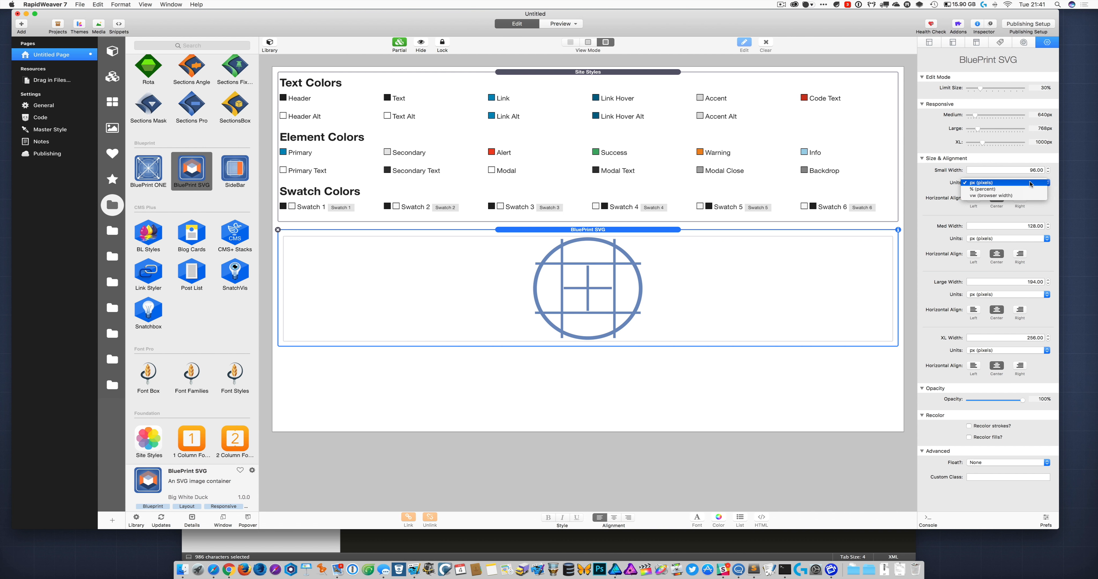
left_click(1011, 189)
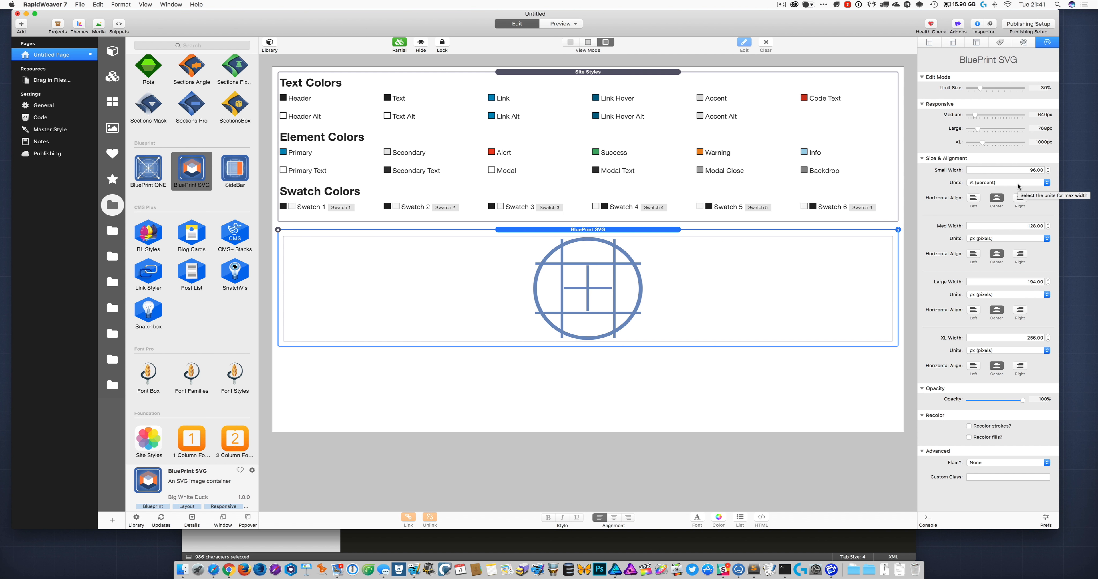
left_click(1012, 183)
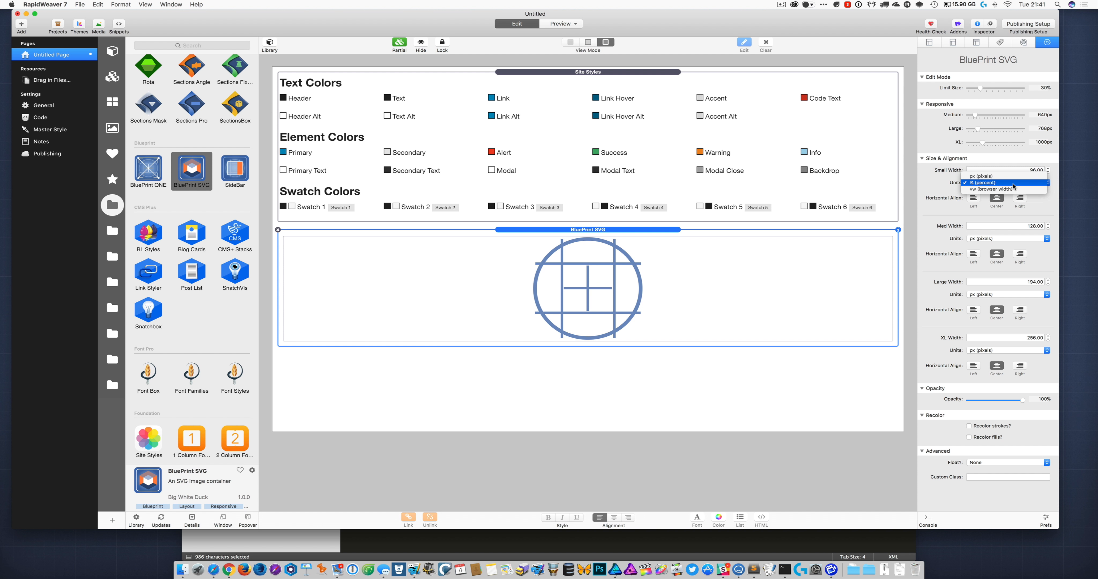
left_click(1012, 177)
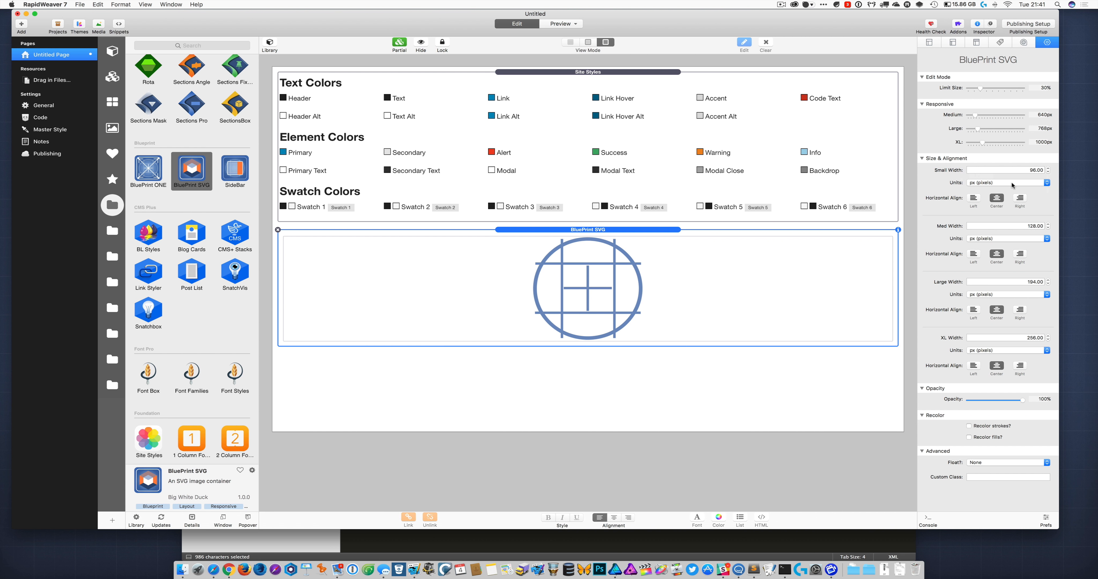
left_click(1011, 182)
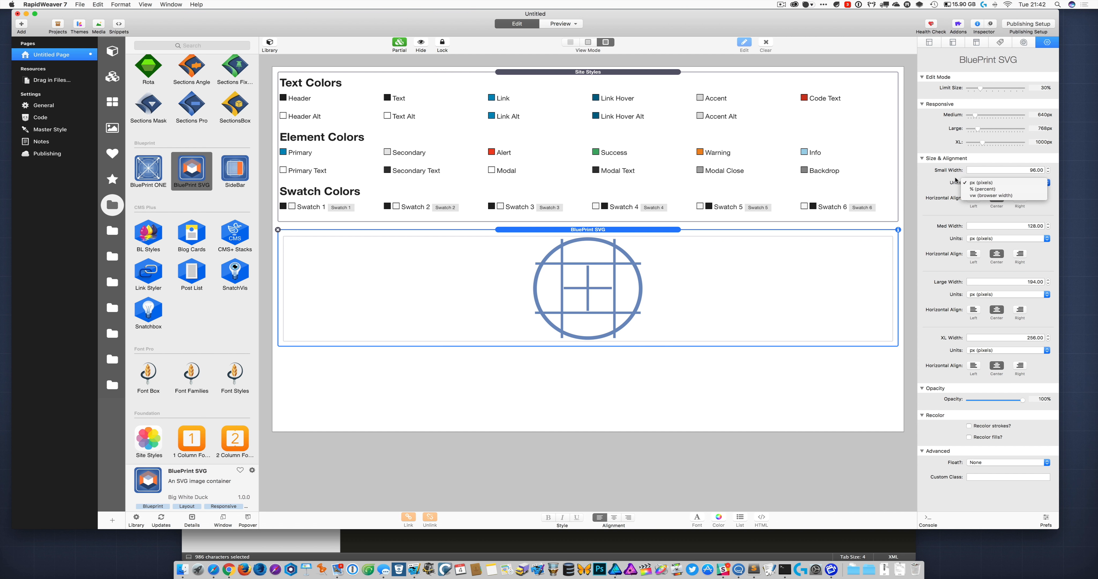
left_click(944, 177)
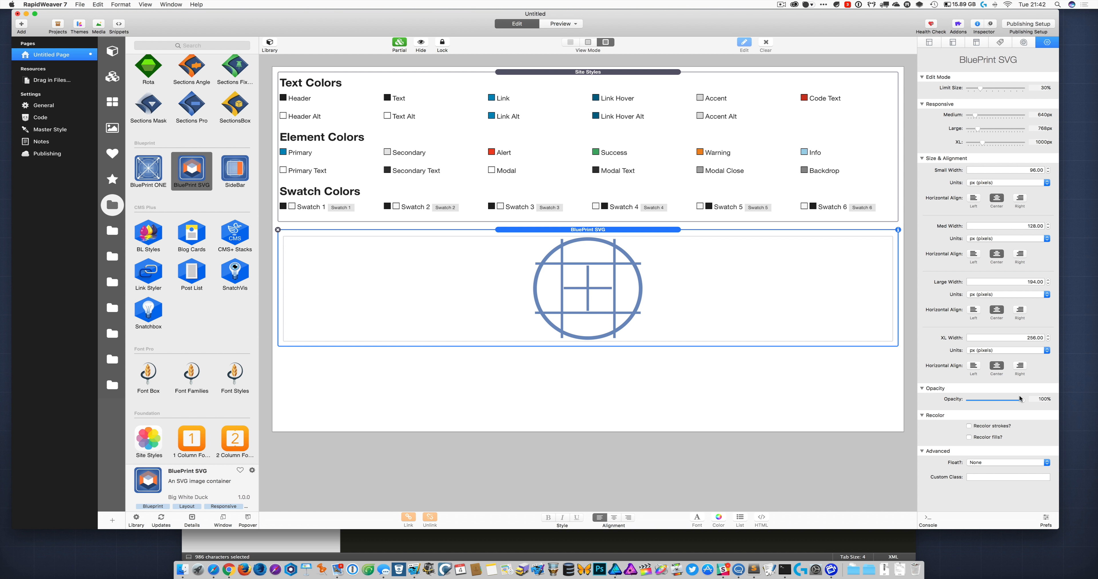
- Try the BluePrint SVG stack's opacity at 15% and about 51%, and return it to 100%
left_click_drag(1023, 401, 975, 402)
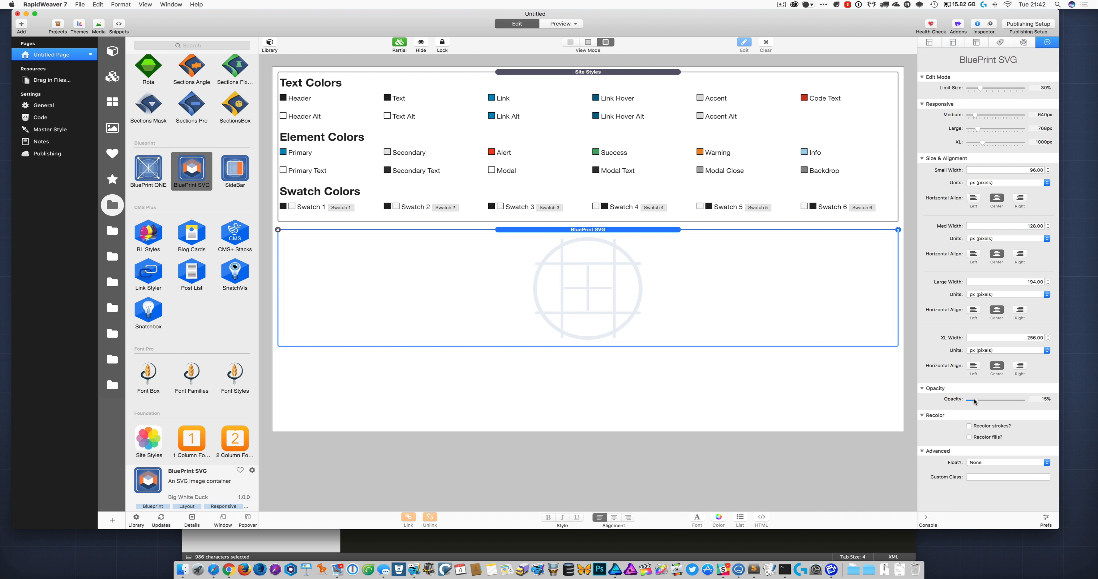
left_click_drag(975, 403, 994, 400)
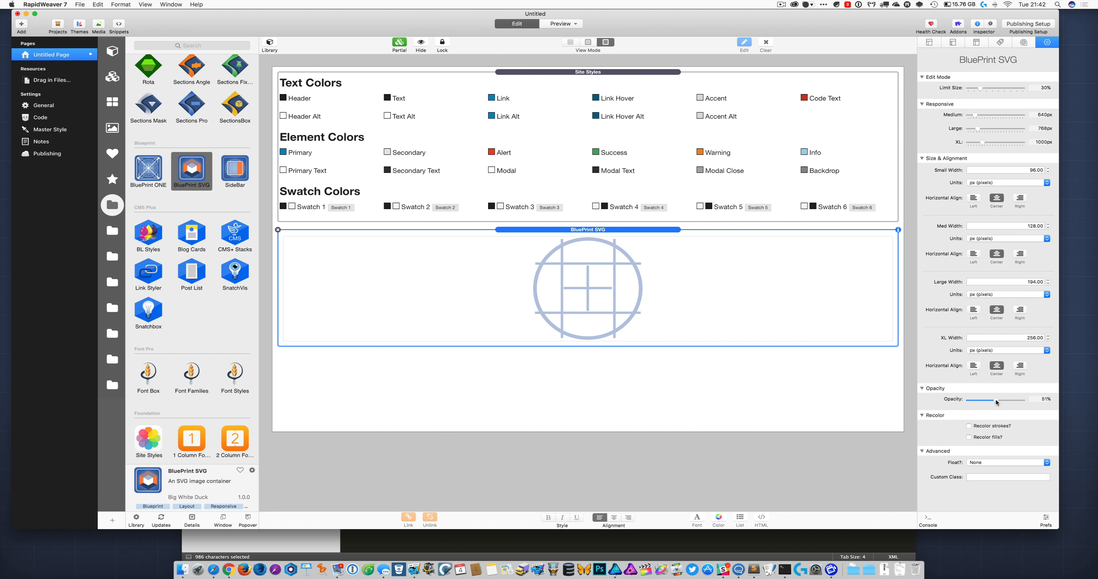
left_click_drag(996, 402, 977, 402)
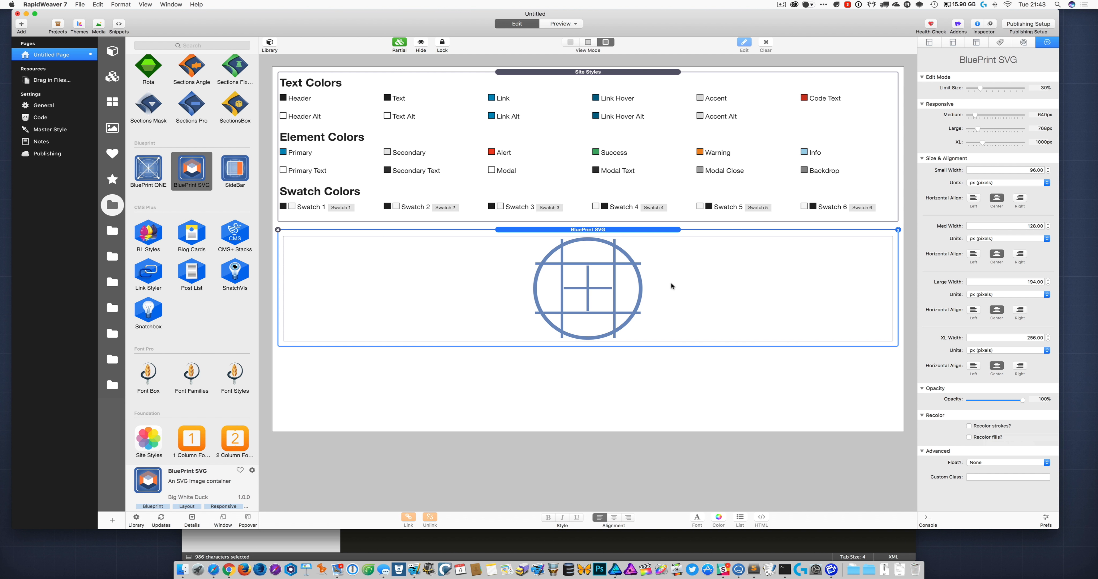
- Duplicate the BluePrint SVG stack and place the copy inside a new BluePrint ONE stack added below the original
key("super+d")
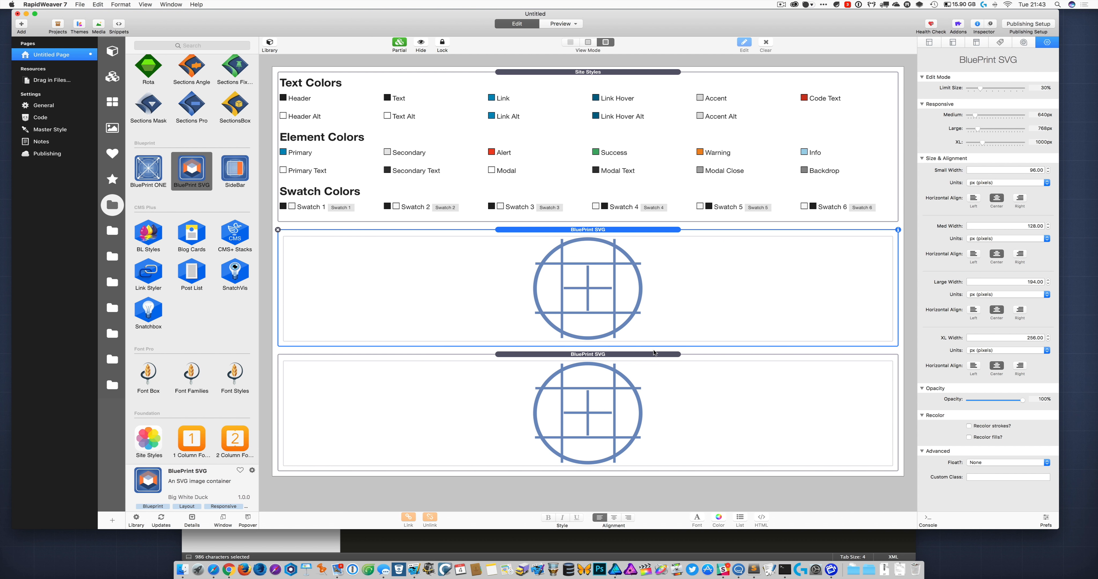
left_click(661, 361)
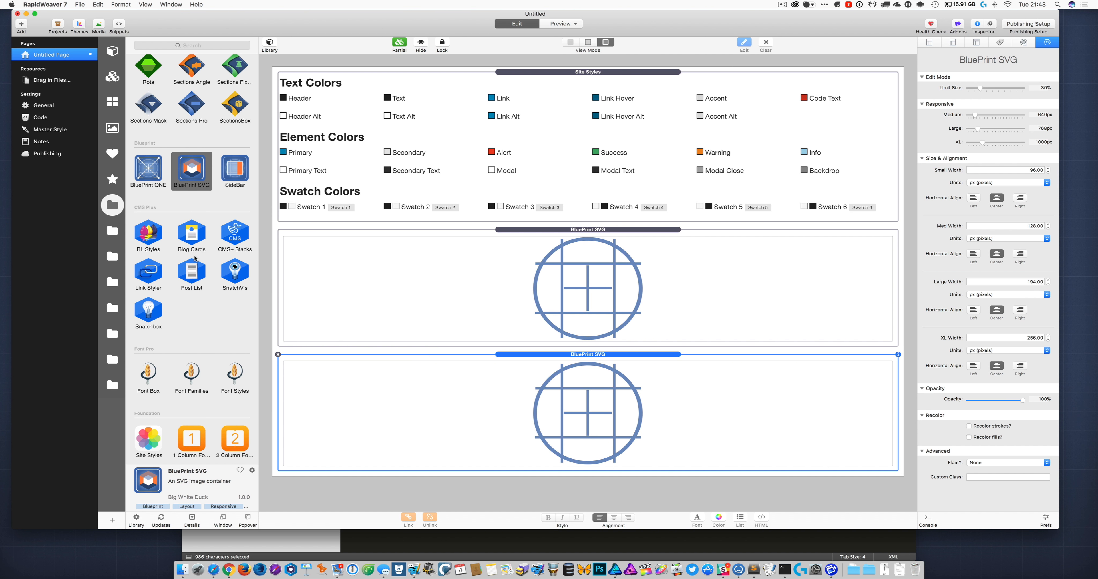
scroll(195, 257, "up", 2)
left_click_drag(148, 181, 456, 349)
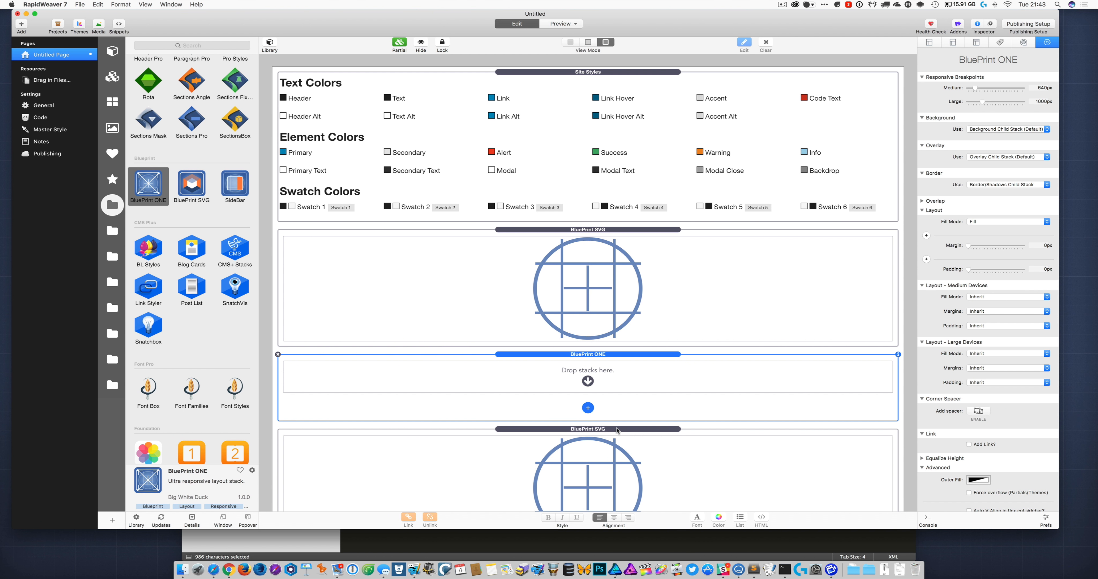
left_click_drag(616, 430, 589, 375)
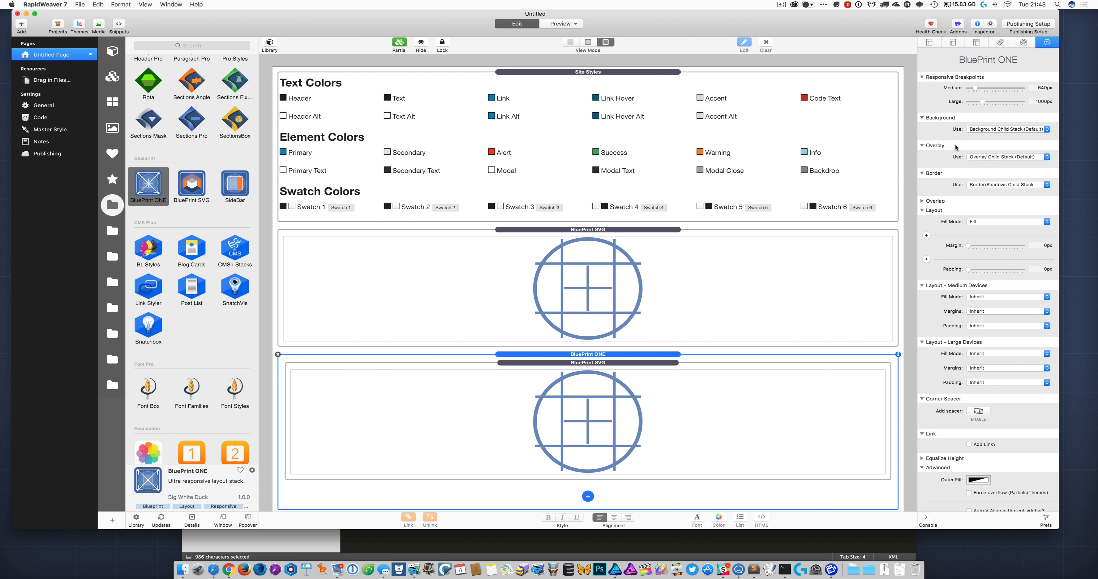
- Give the BluePrint ONE stack a Simple Color background in muted blue with hue 211°, saturation 35% and brightness 59%
left_click(976, 129)
left_click(972, 130)
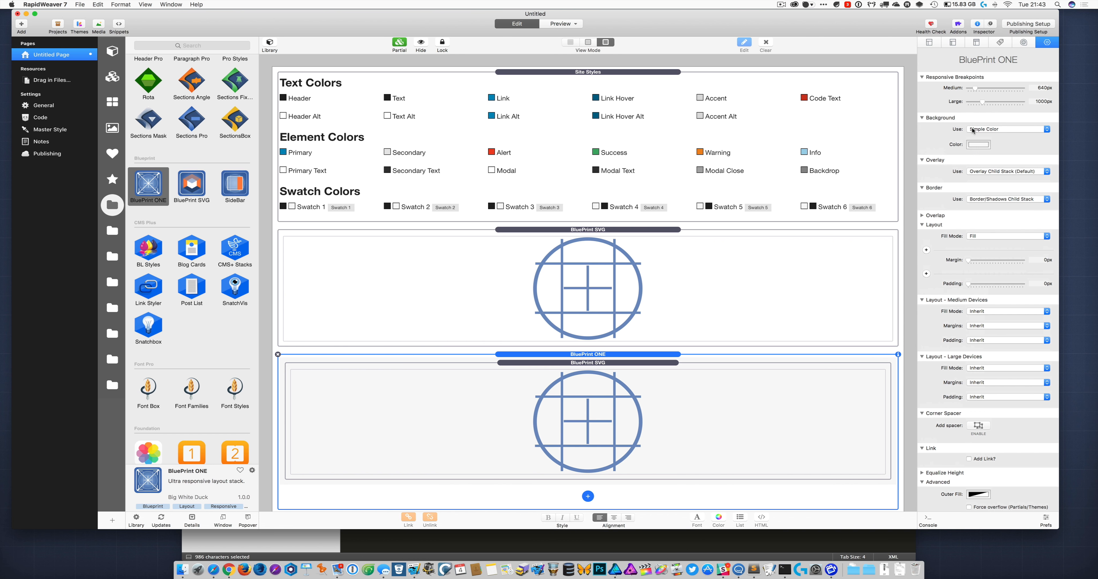
left_click(979, 145)
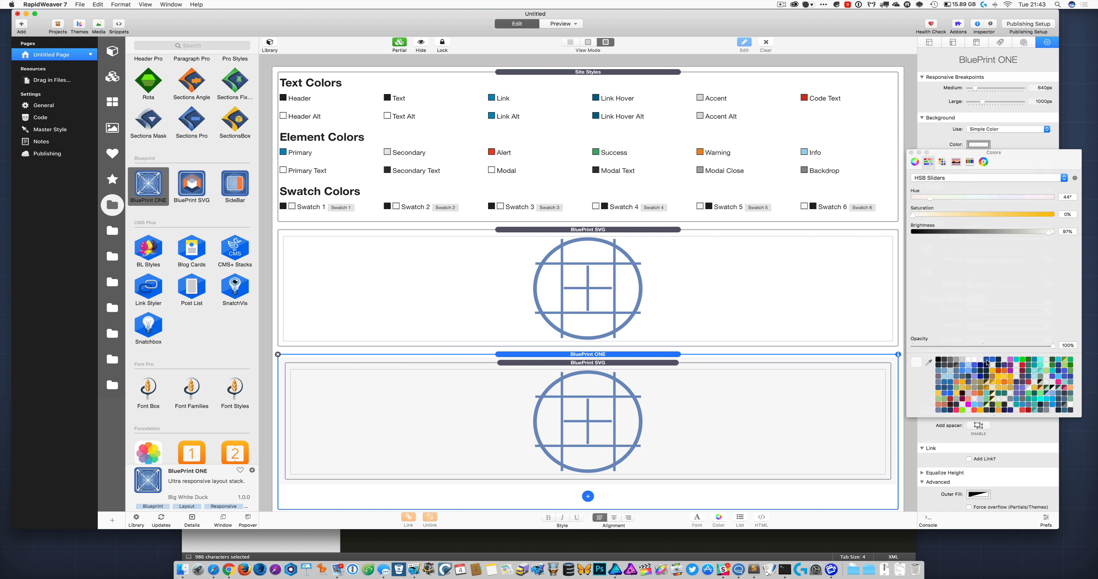
left_click(946, 385)
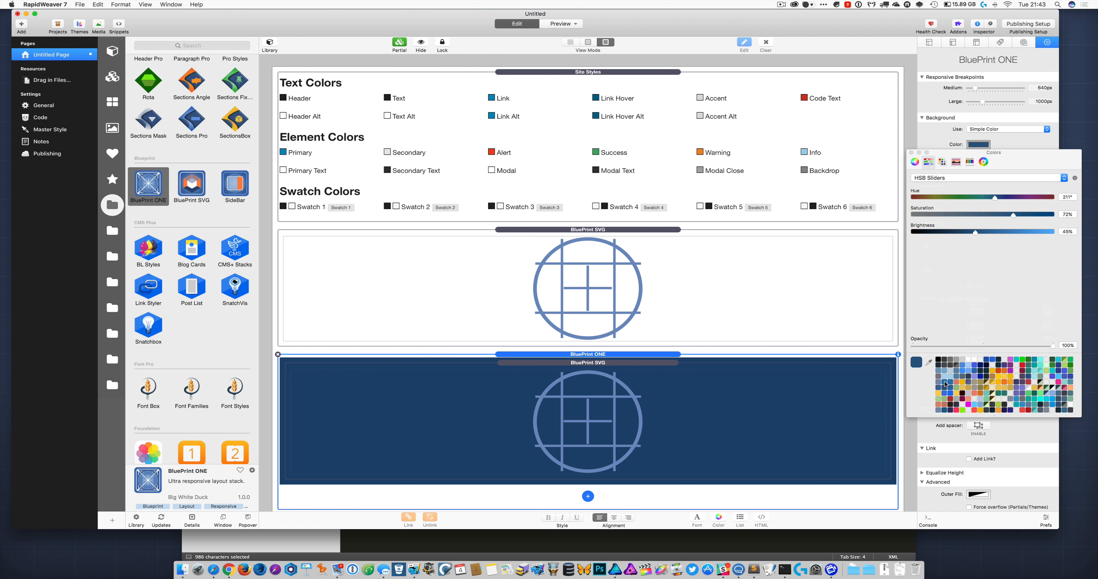
mouse_move(973, 234)
left_mouse_down()
mouse_move(1036, 215)
mouse_move(962, 220)
left_mouse_up()
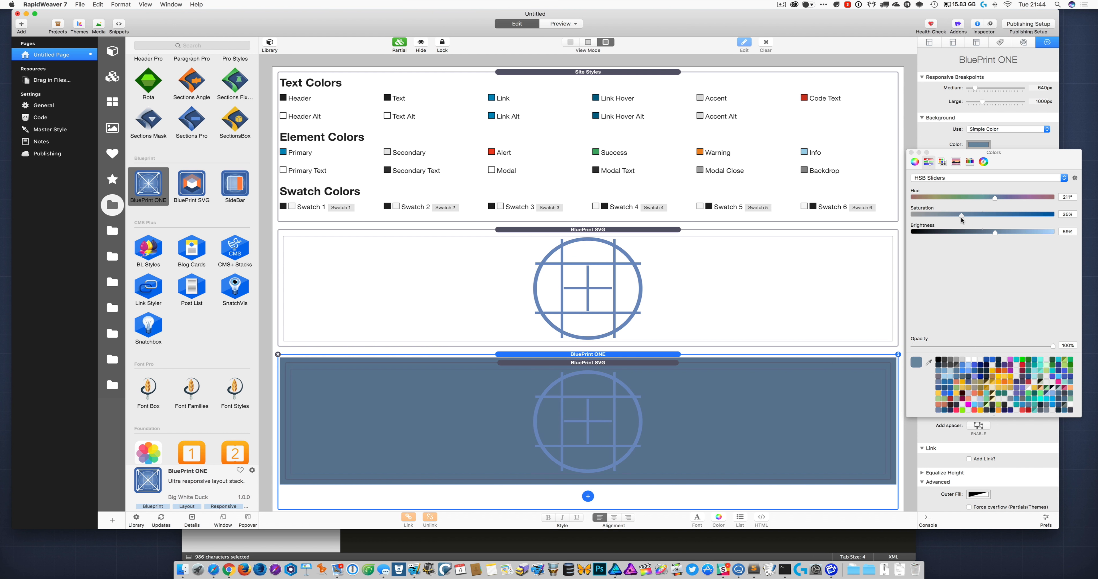
- Enable stroke recoloring for the BluePrint SVG stack inside BluePrint ONE and set the stroke color to white
left_click(675, 365)
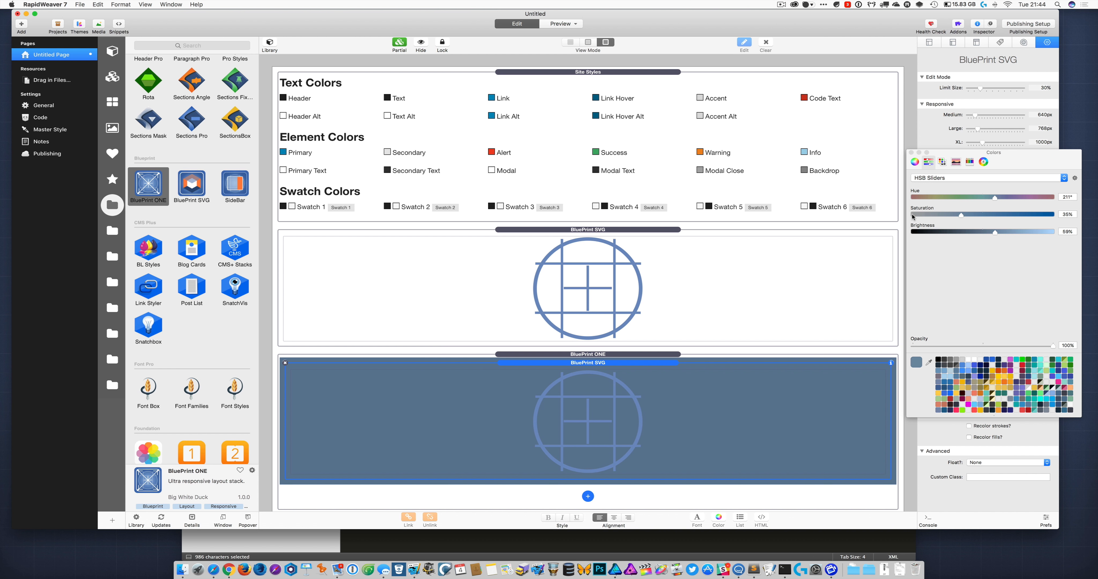
left_click(911, 153)
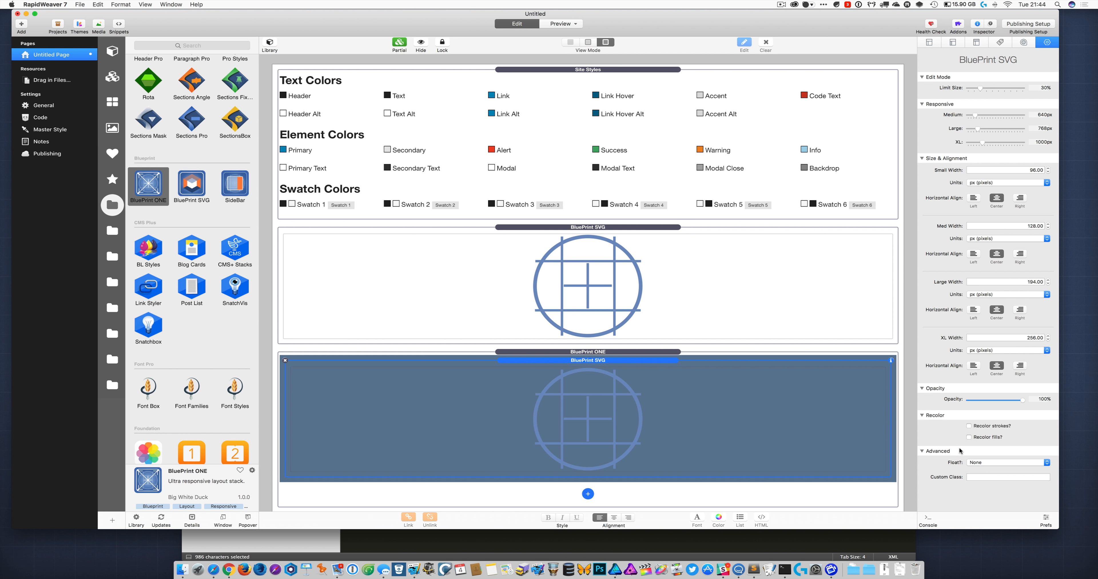
left_click(976, 427)
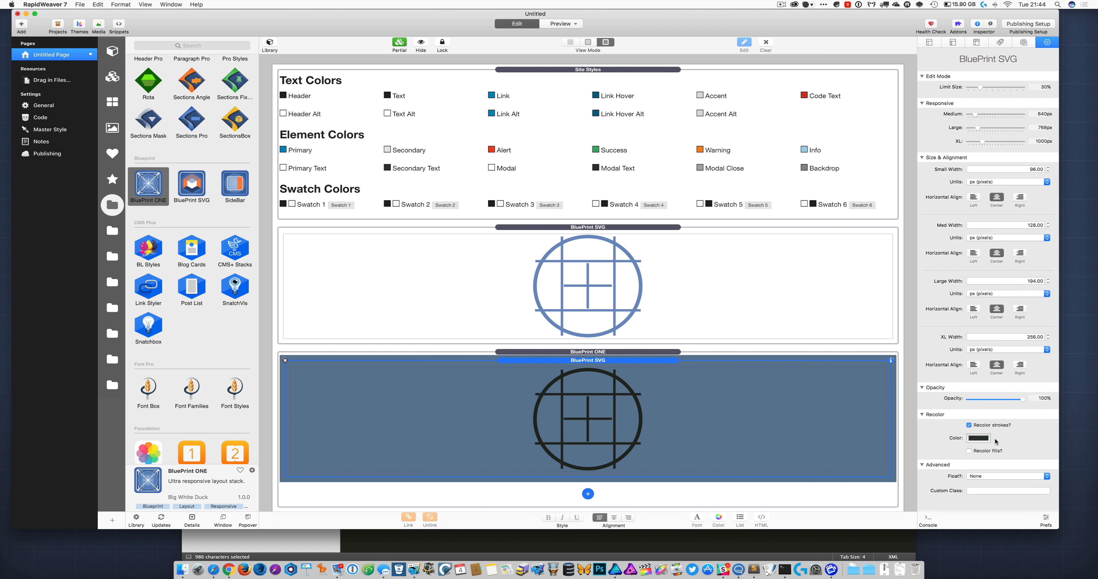
left_click(979, 439)
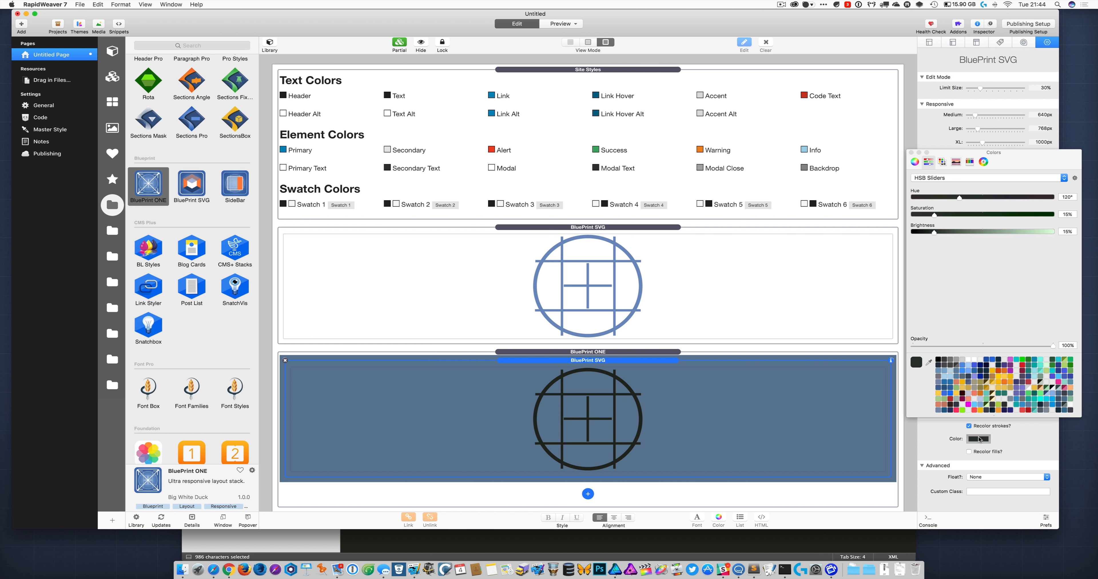
left_click(975, 360)
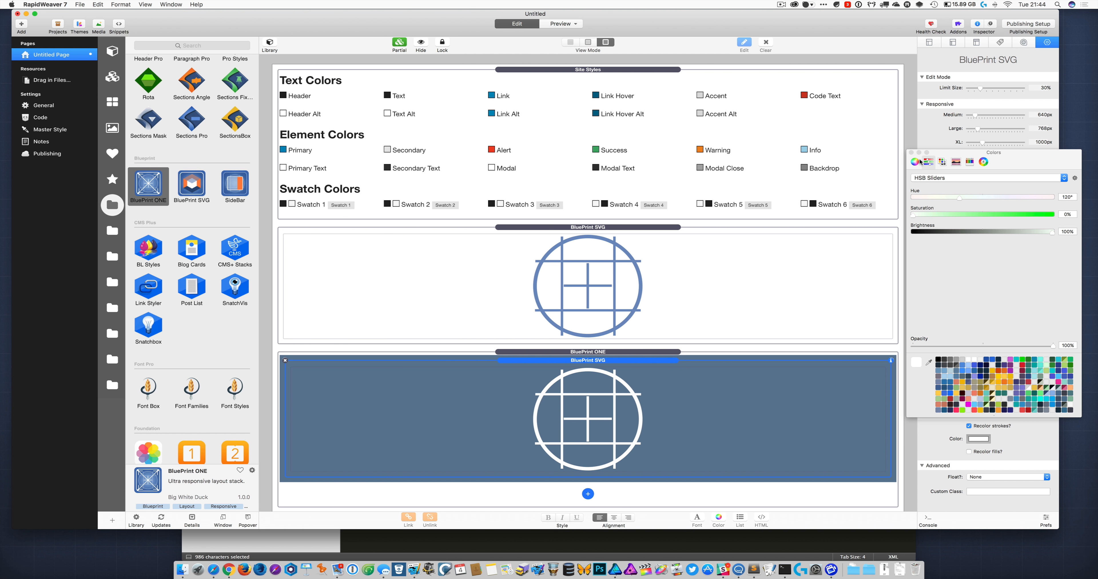
left_click(911, 153)
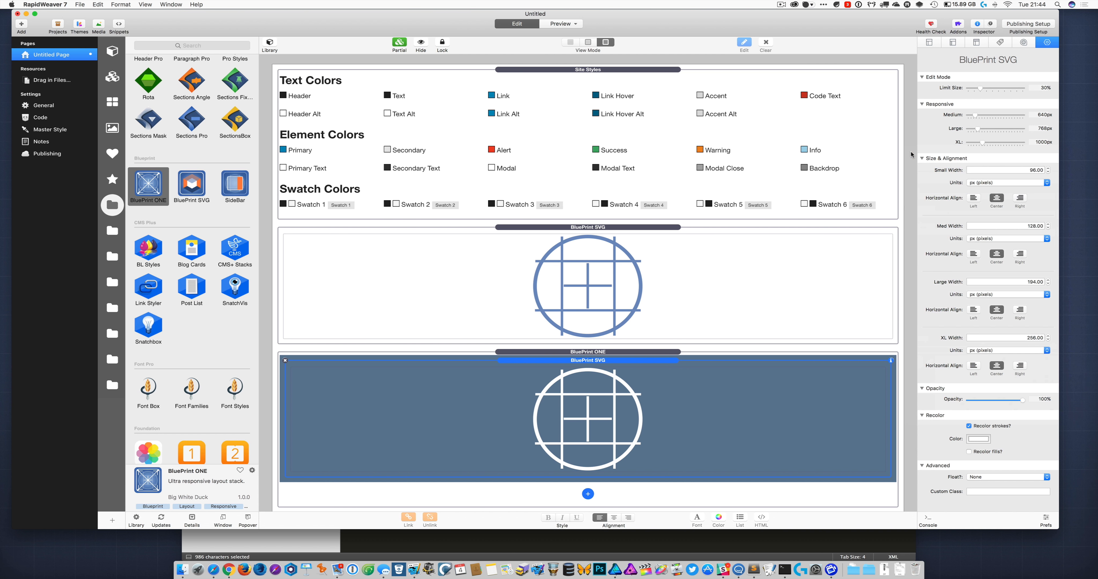
- Enable fill recoloring for the nested BluePrint SVG stack with a yellow of hue 44°, saturation 64% and brightness 93%
left_click(980, 453)
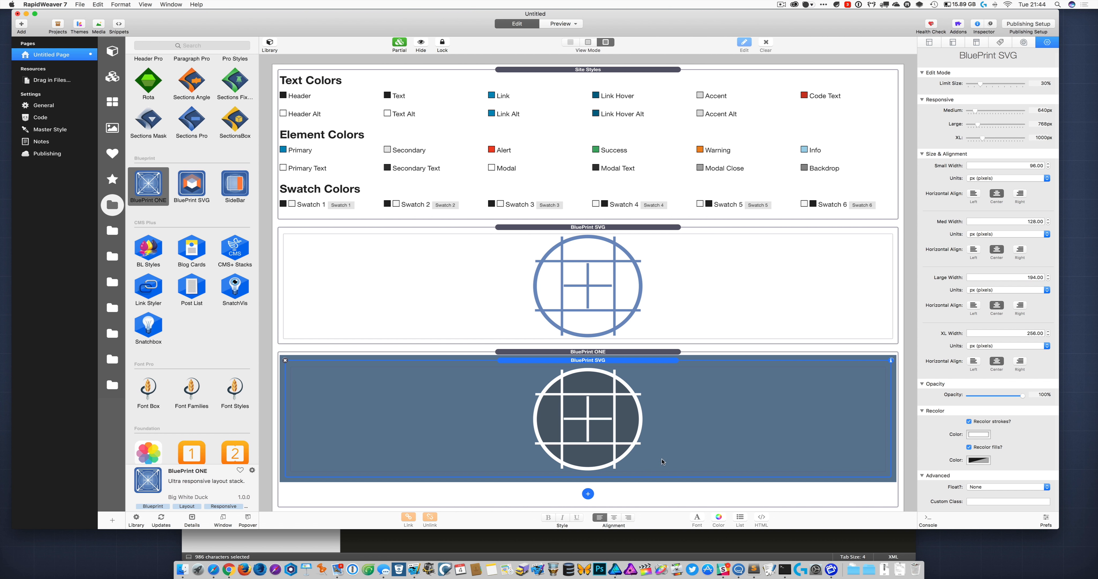
left_click(979, 460)
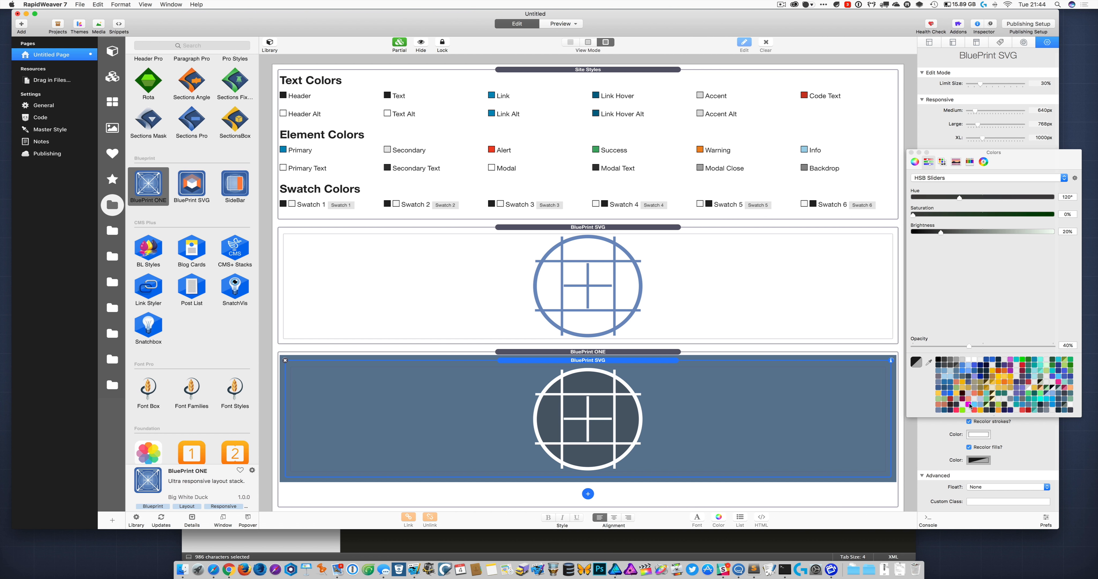
left_click(966, 382)
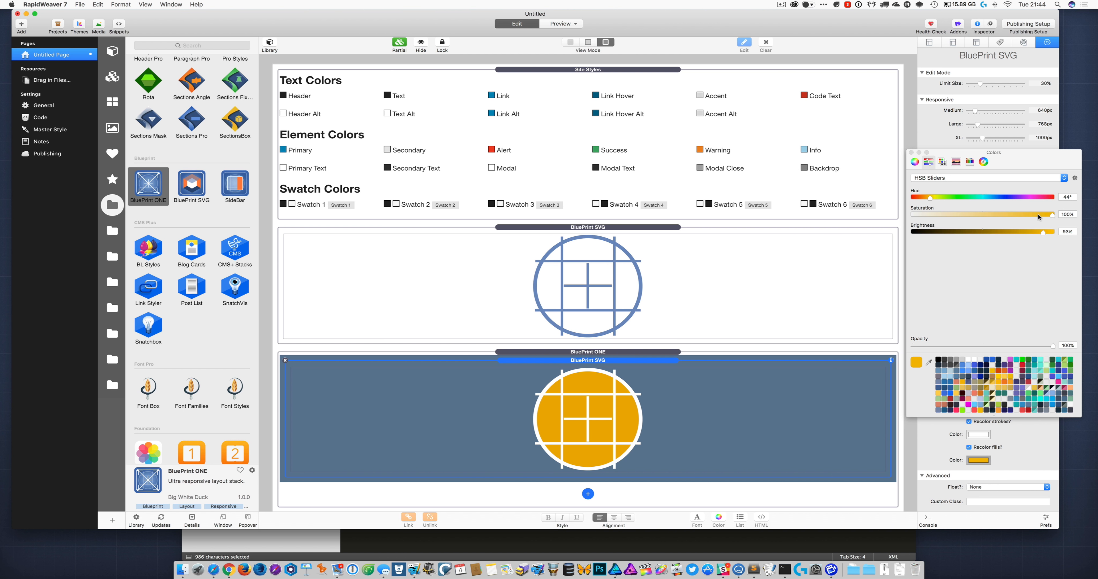
left_click_drag(1051, 215, 1001, 217)
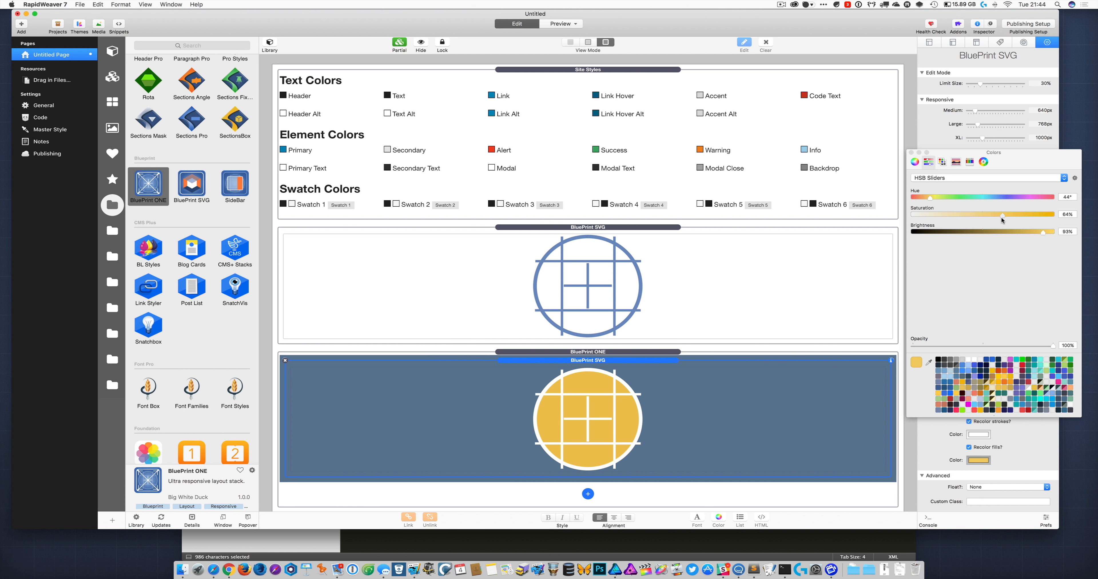
left_click(911, 152)
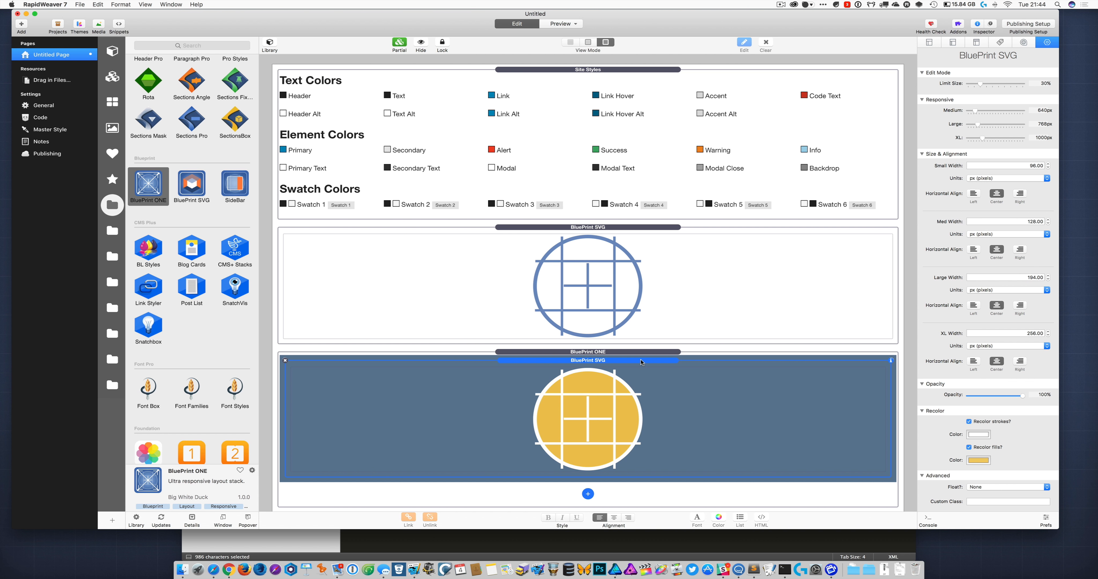
- Check the nested SVG's float options and add a Header Pro stack below it inside the BluePrint ONE stack
left_click(1011, 487)
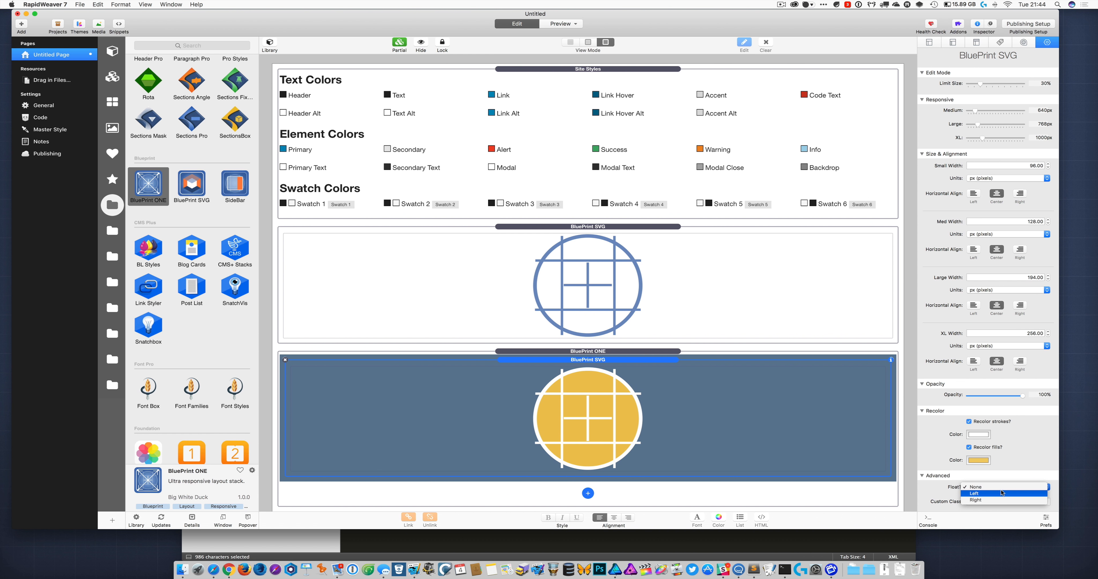
left_click(655, 362)
scroll(145, 219, "up", 3)
scroll(145, 219, "up", 5)
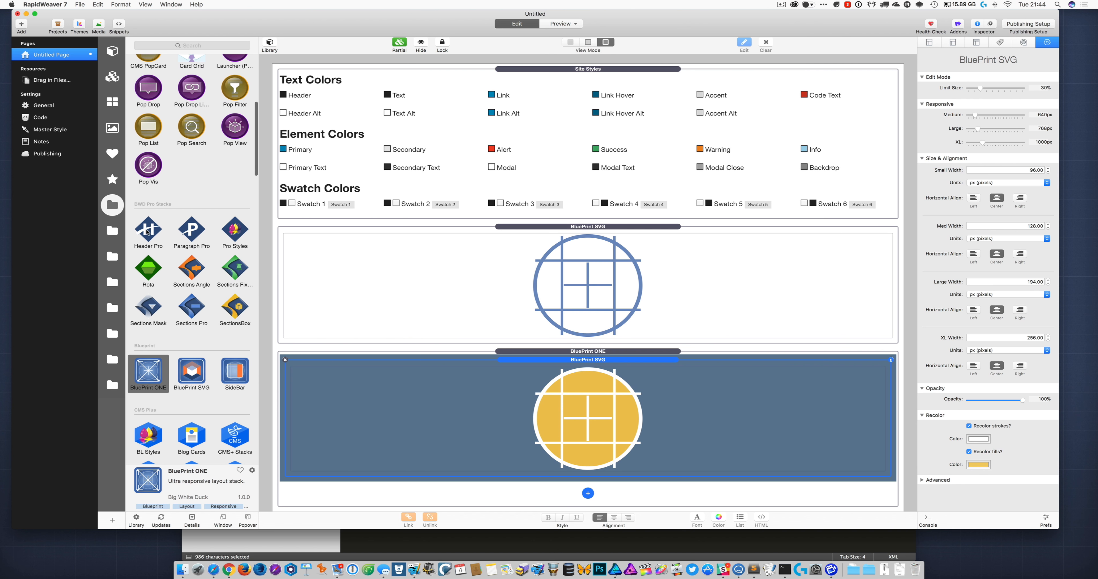
left_click_drag(147, 232, 397, 462)
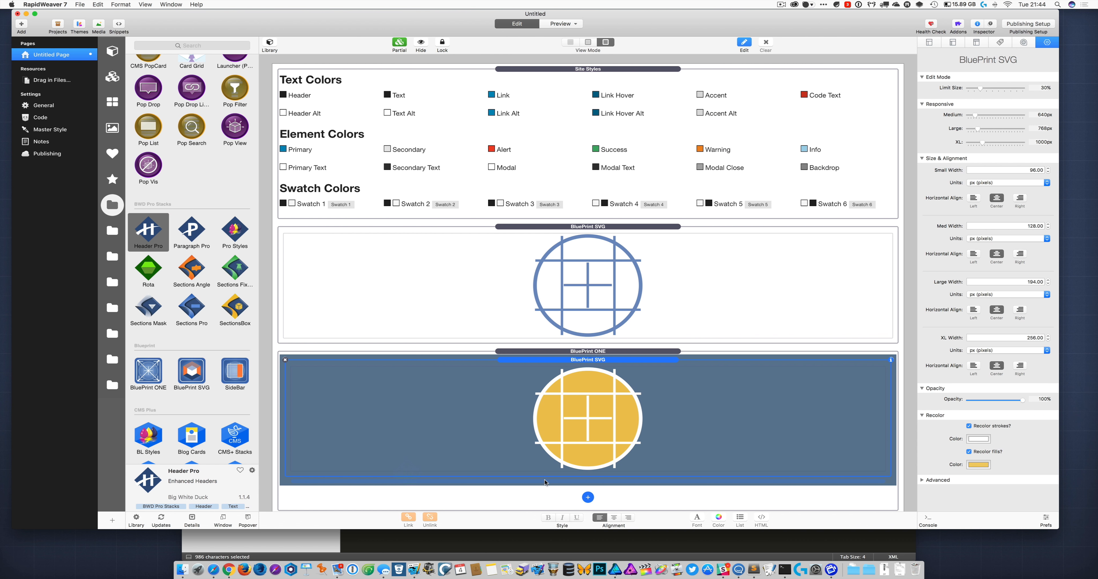
scroll(649, 498, "down", 1)
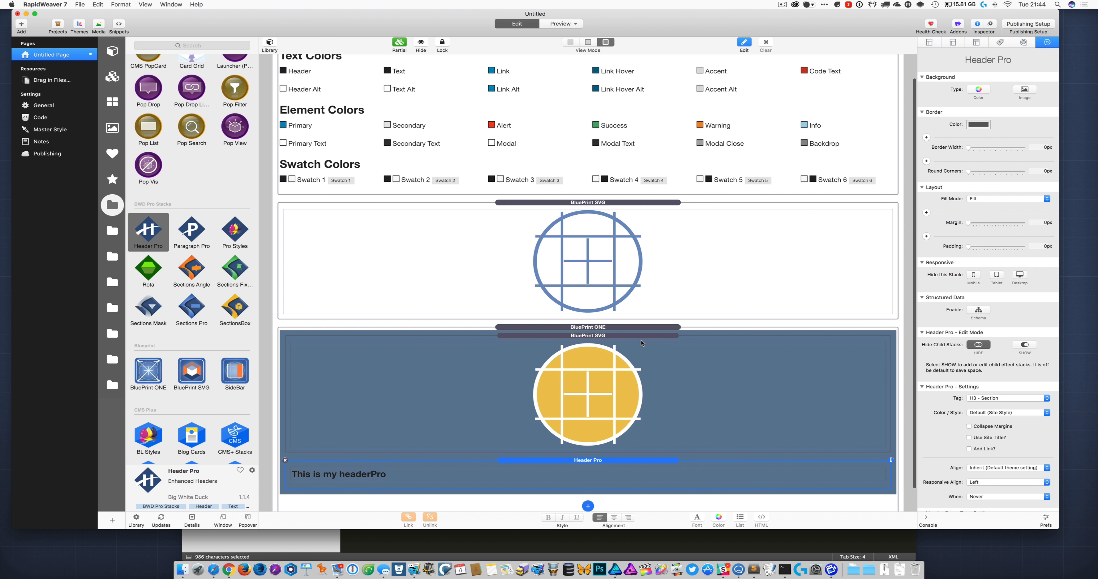
- Set the nested BluePrint SVG stack's small, medium, large and XL widths all to 48 pixels
left_click(642, 339)
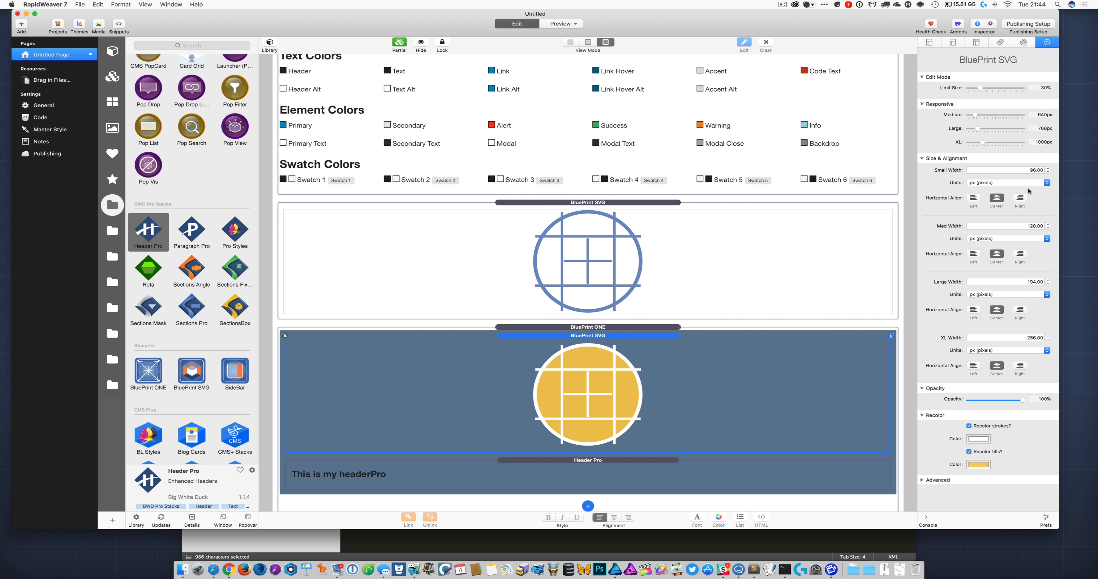
double_click(1027, 171)
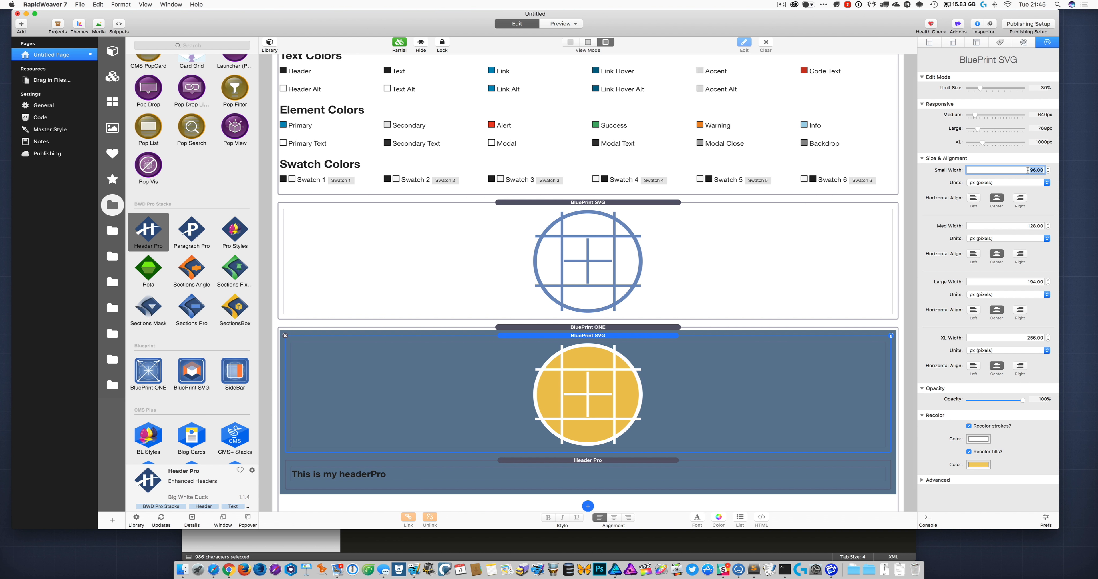
type("48")
key("Tab")
type("48")
key("Tab")
type("48")
key("Tab")
type("4")
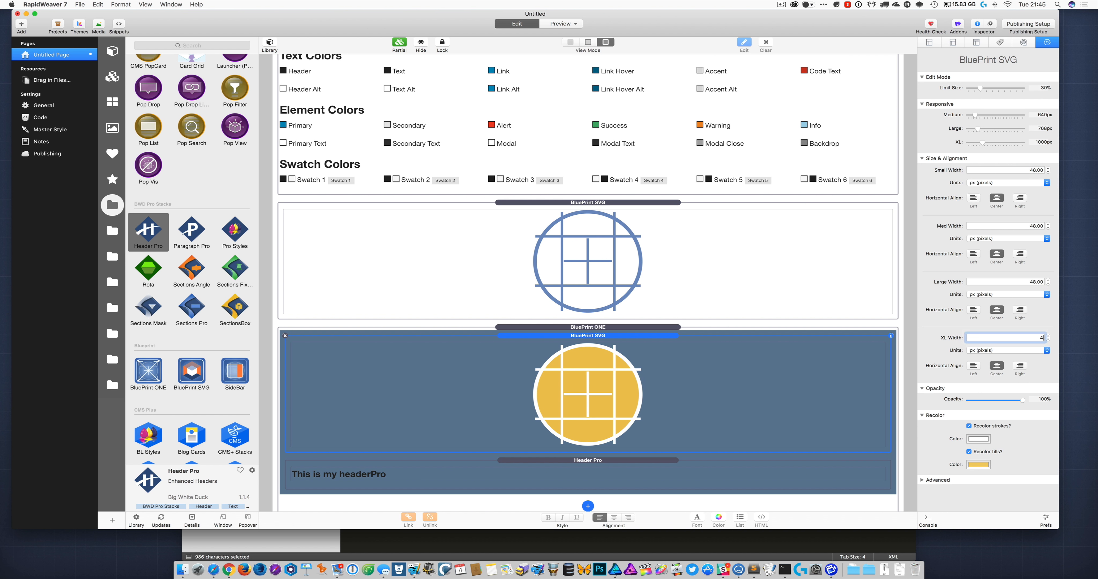
type("8")
key("Return")
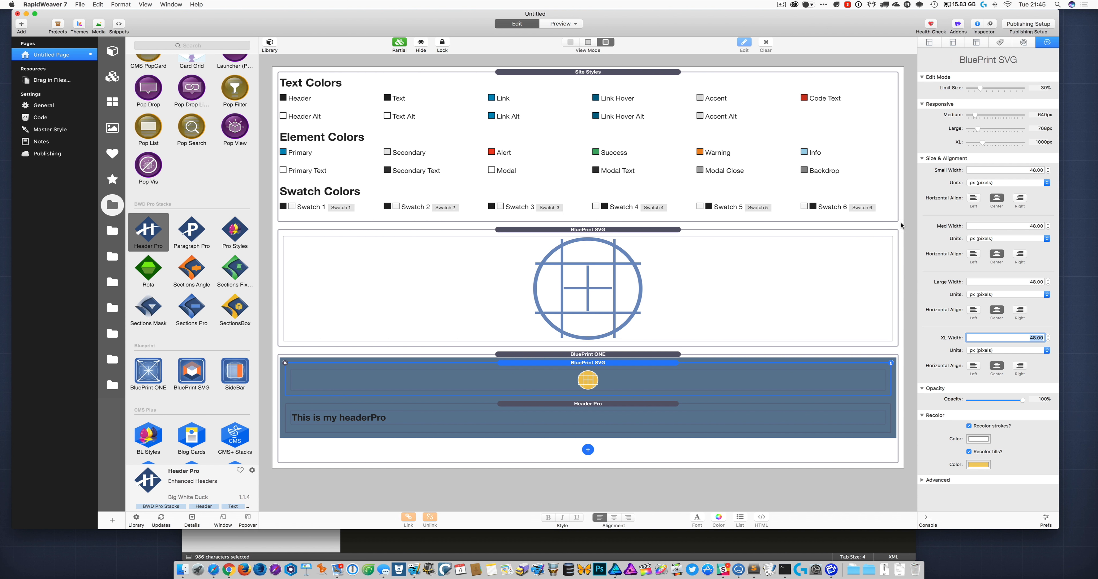
- Float the nested BluePrint SVG stack to the left, preview the page and return to edit mode
left_click(598, 364)
left_click(921, 481)
left_click(984, 493)
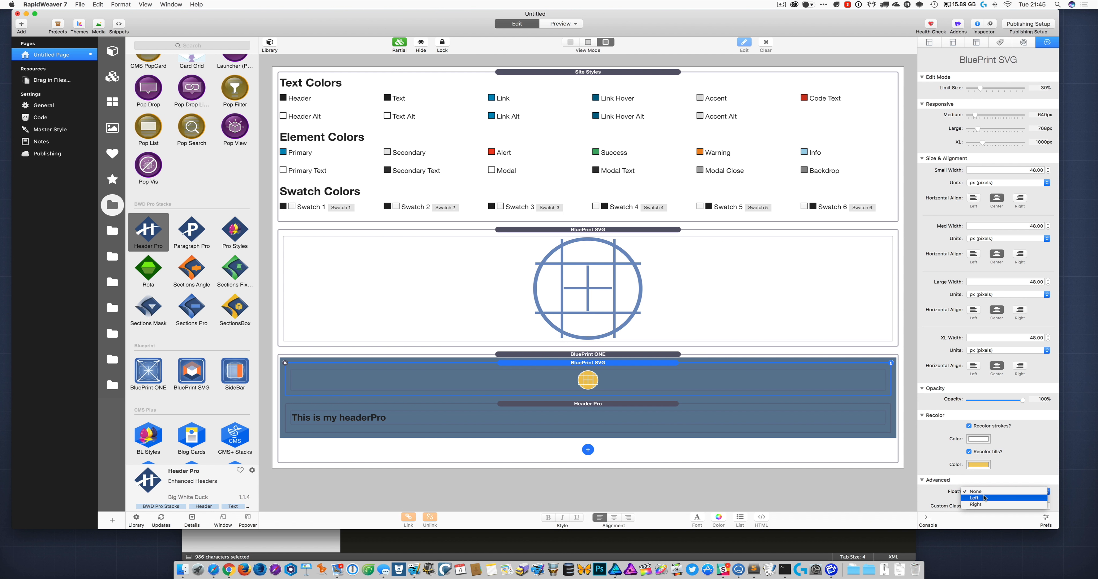
left_click(984, 502)
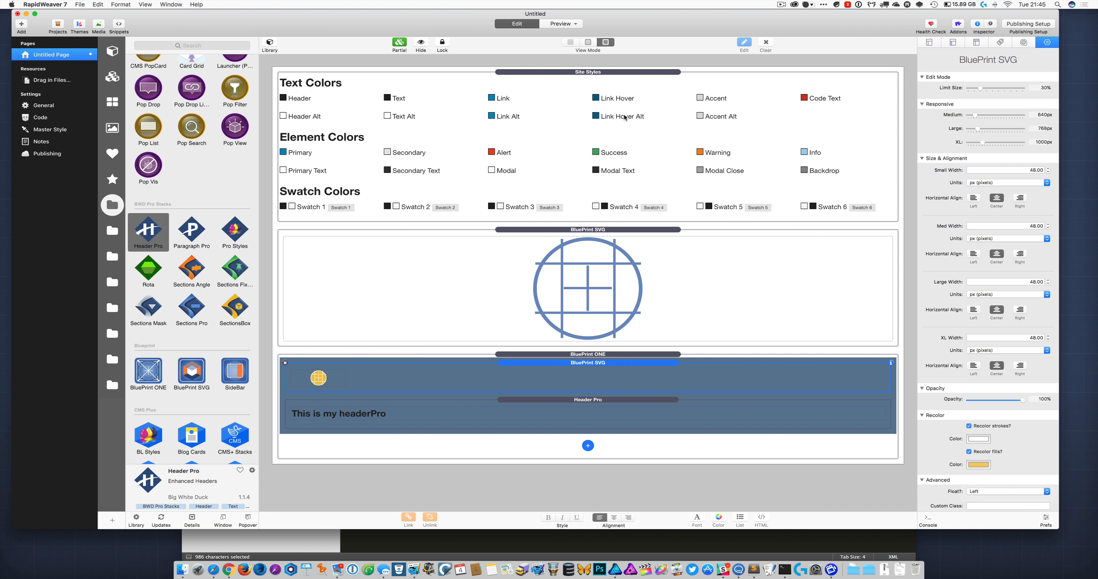
left_click(551, 24)
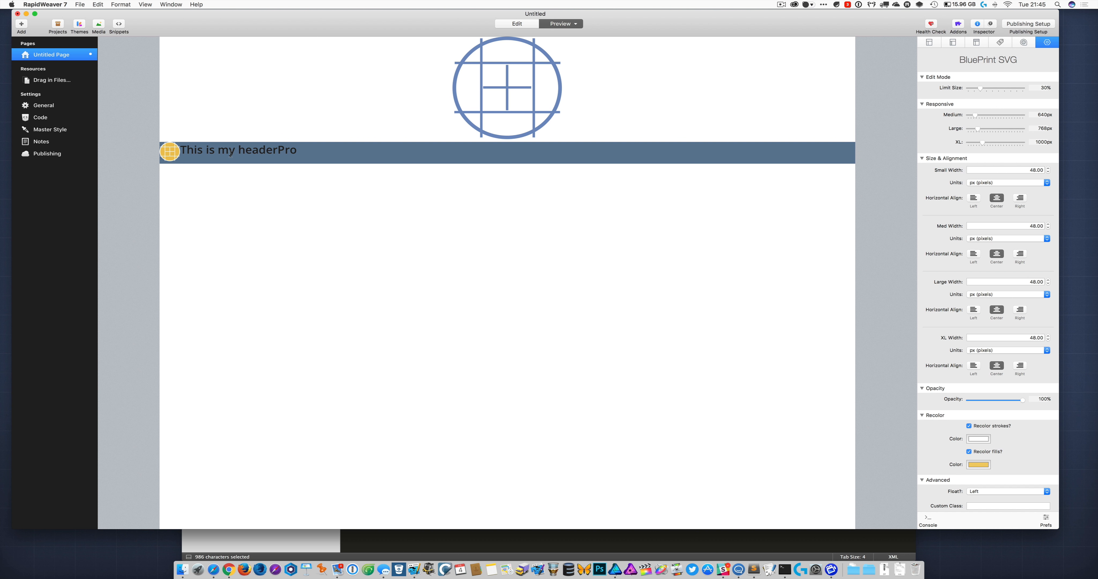
left_click(519, 24)
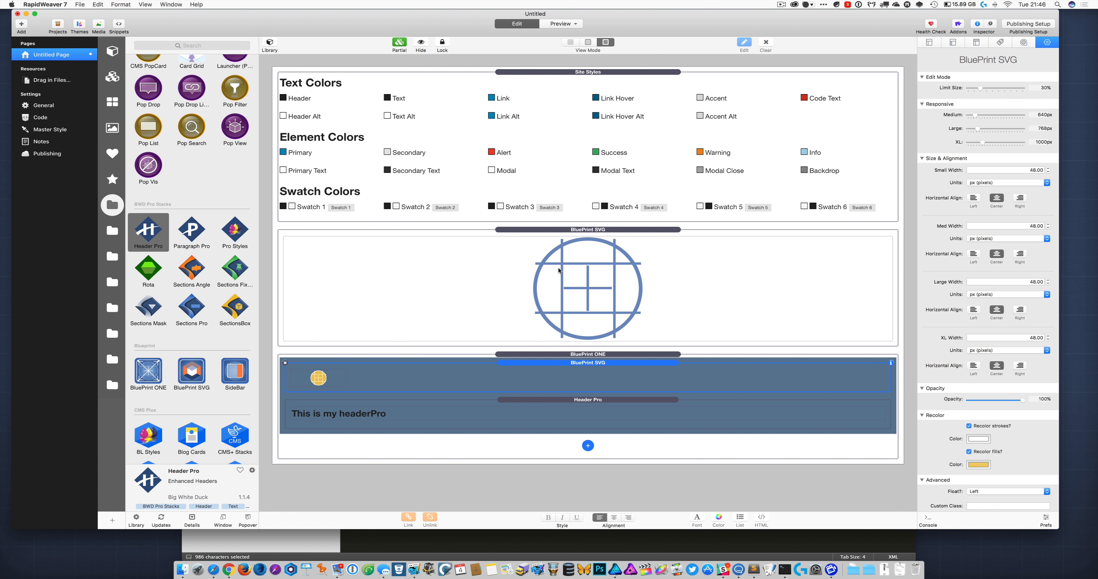
- Open the upper BluePrint SVG stack's code for inspection and leave it unedited
left_click(659, 231)
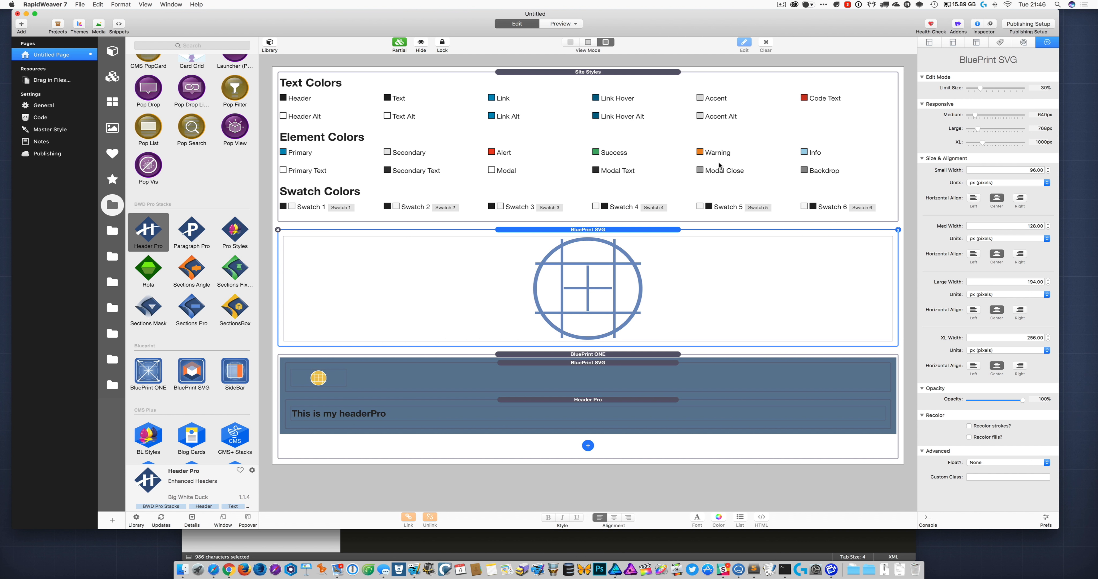
double_click(561, 263)
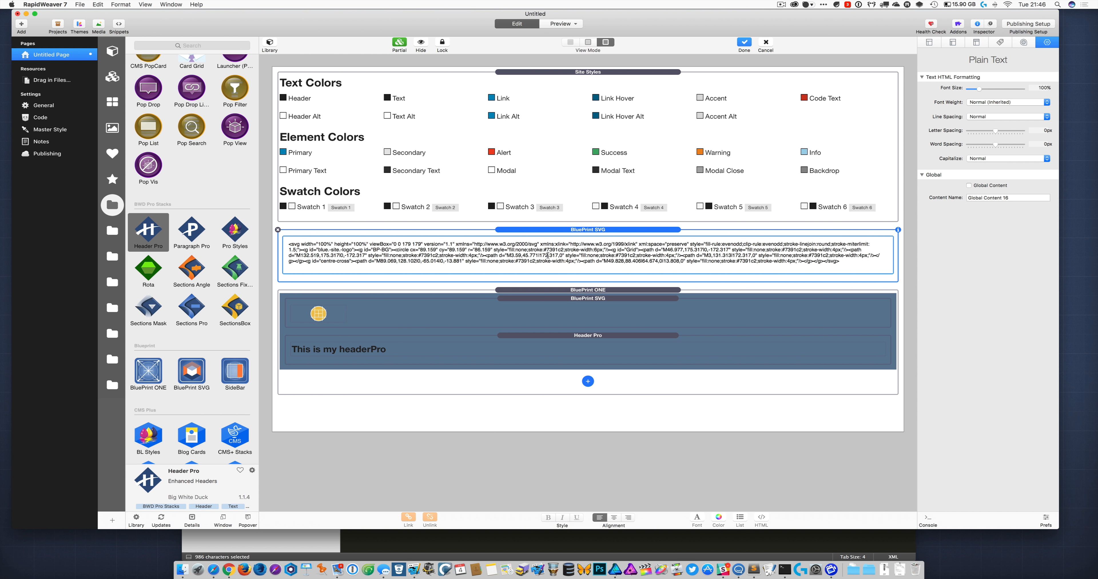
left_click(586, 231)
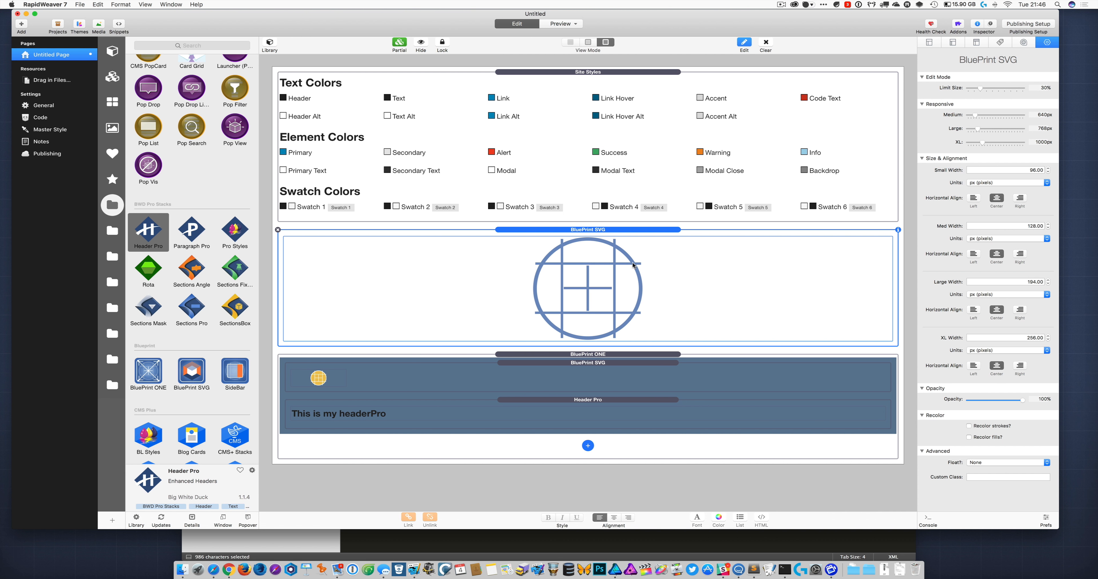